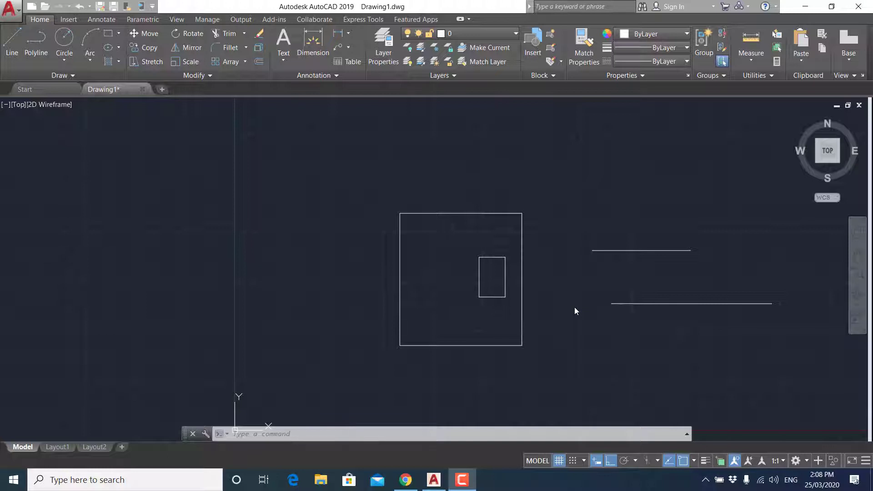
- Bring the AutoCAD window with Drawing1.dwg to the front
click(379, 14)
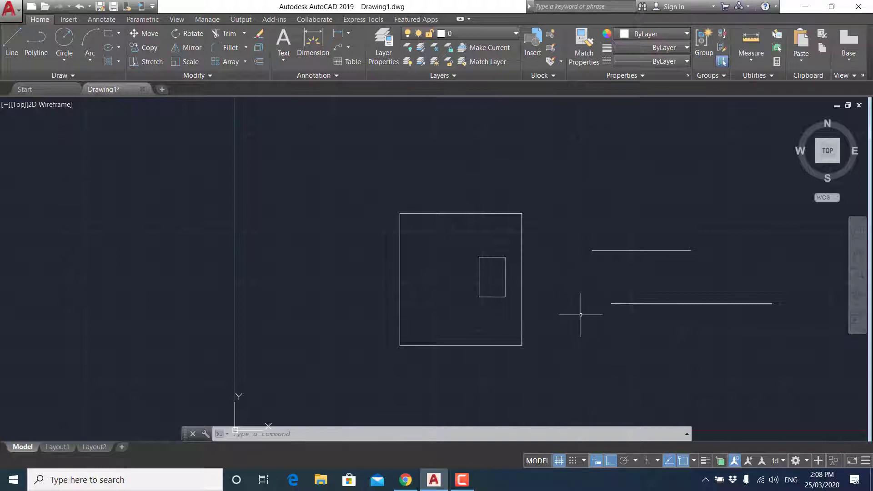
- Pan with P and zoom out so the square and lines sit upper-left, origin axes visible
text(P)
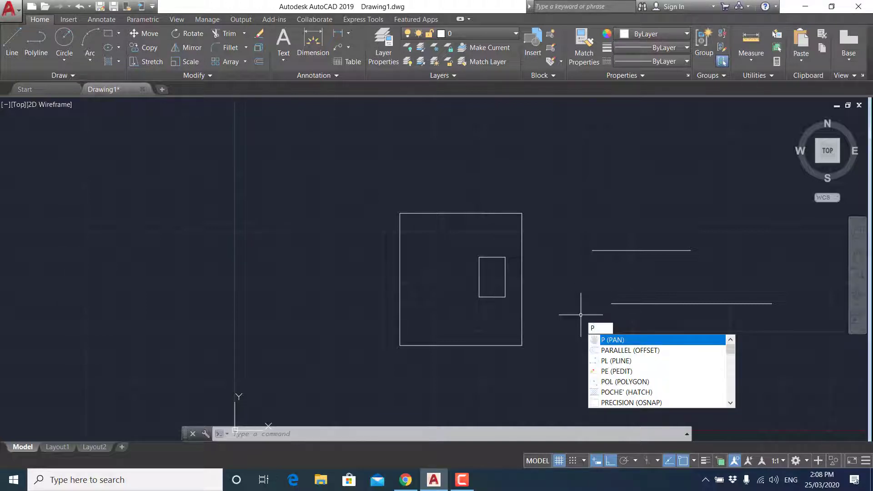
key(Return)
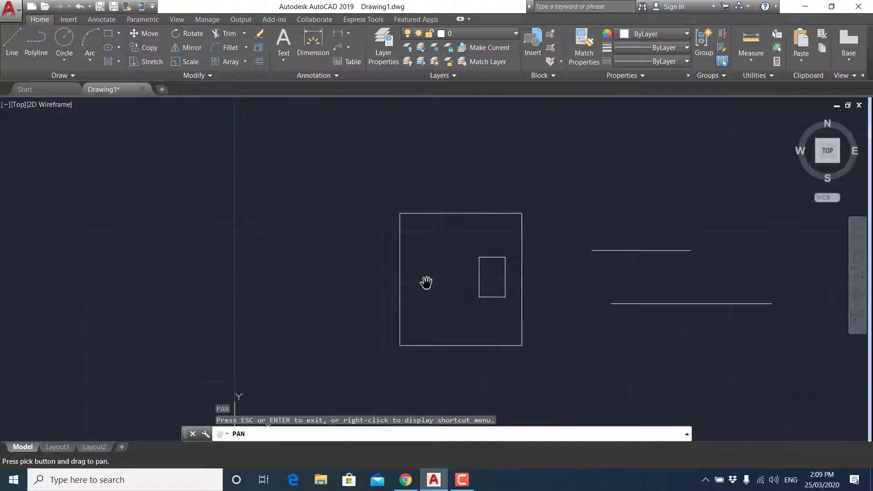
drag(426, 283, 426, 284)
drag(426, 283, 357, 243)
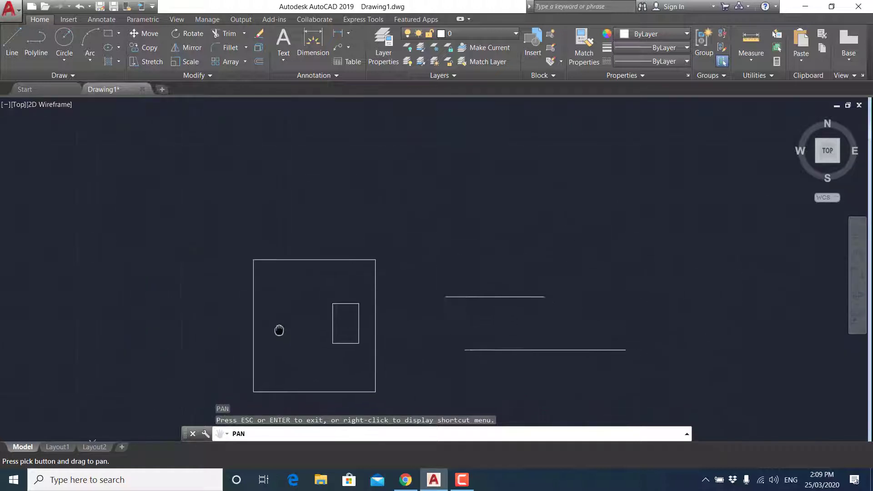
drag(358, 242, 271, 320)
drag(300, 198, 306, 248)
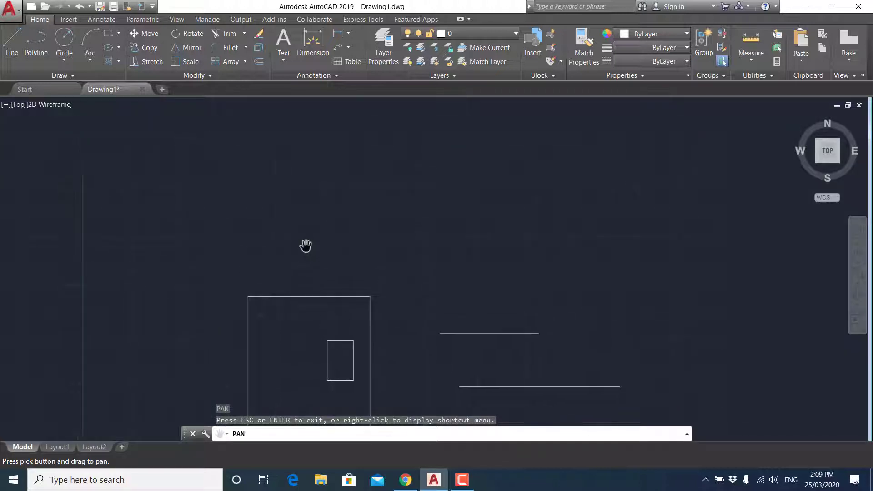
drag(307, 197, 317, 249)
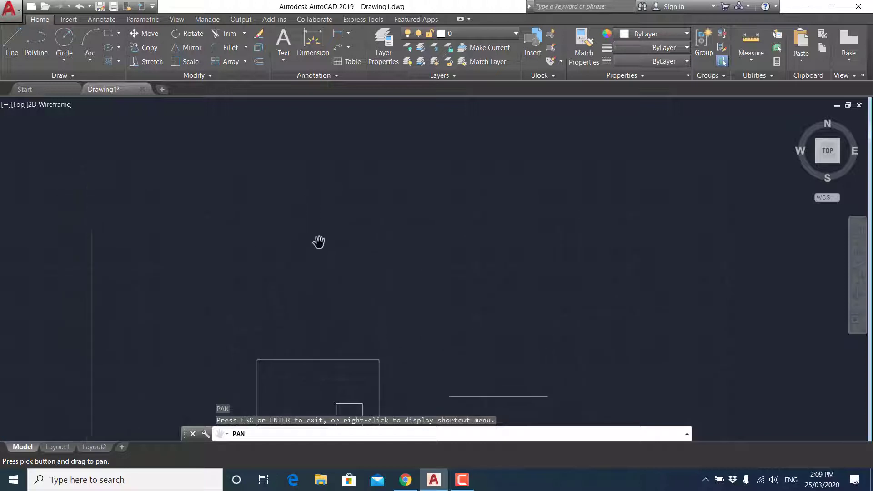
scroll(319, 243, down, 4)
mouse_move(330, 190)
mouse_down()
mouse_move(322, 261)
mouse_move(321, 220)
mouse_move(355, 304)
mouse_move(330, 174)
mouse_up()
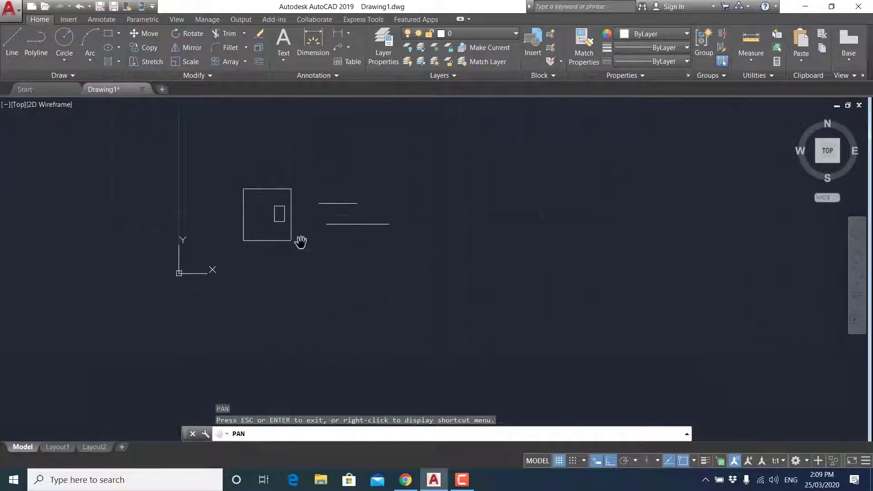
scroll(298, 239, up, 2)
drag(287, 201, 325, 243)
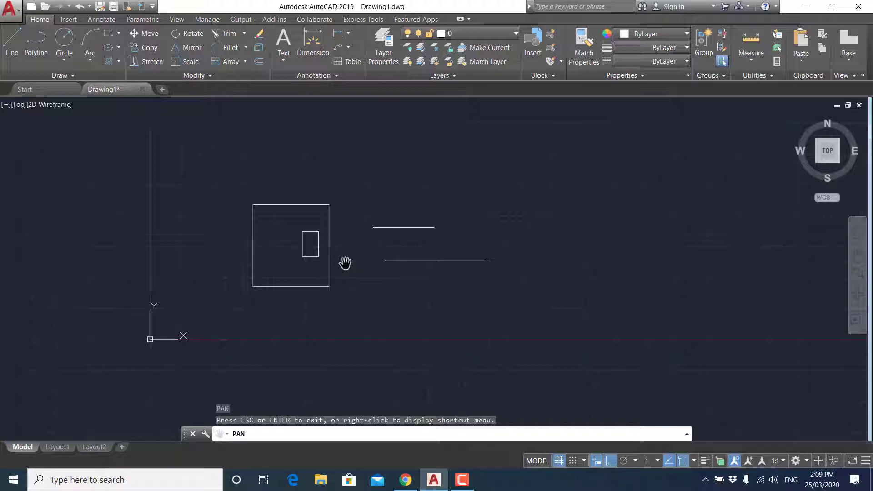
key(Escape)
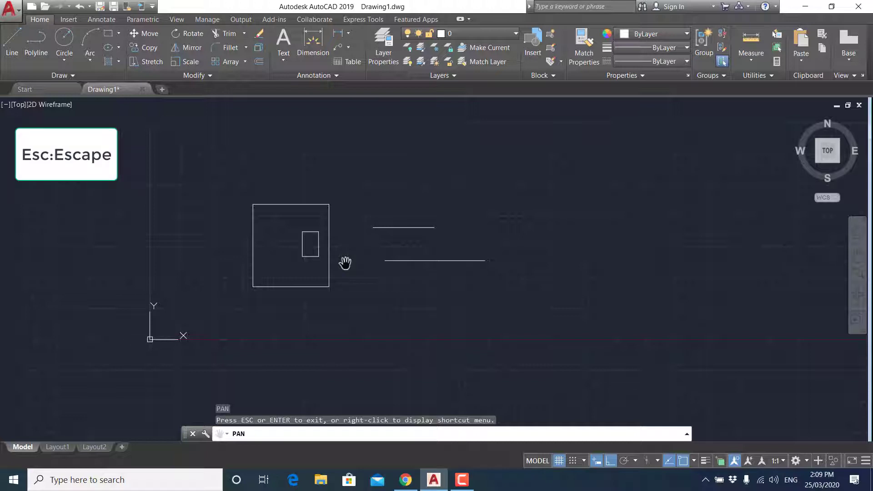
- Pan from the navigation bar and zoom in close on the large square and inner rectangle
key(Escape)
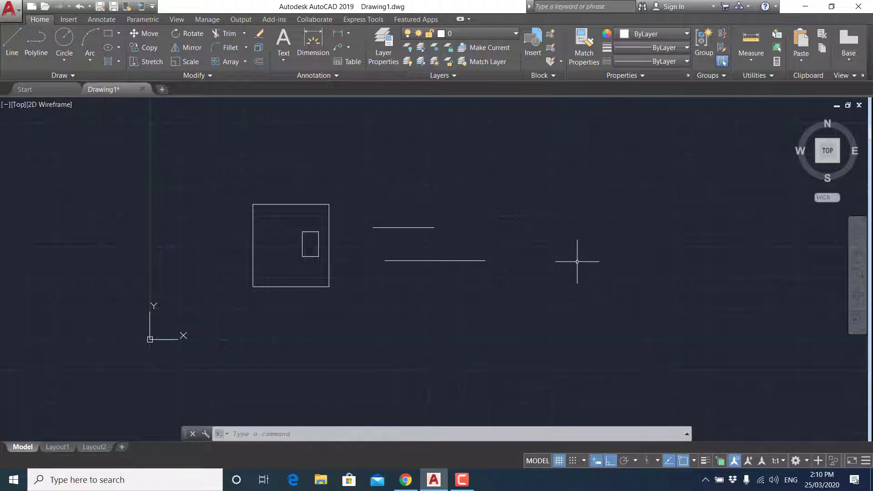
click(857, 258)
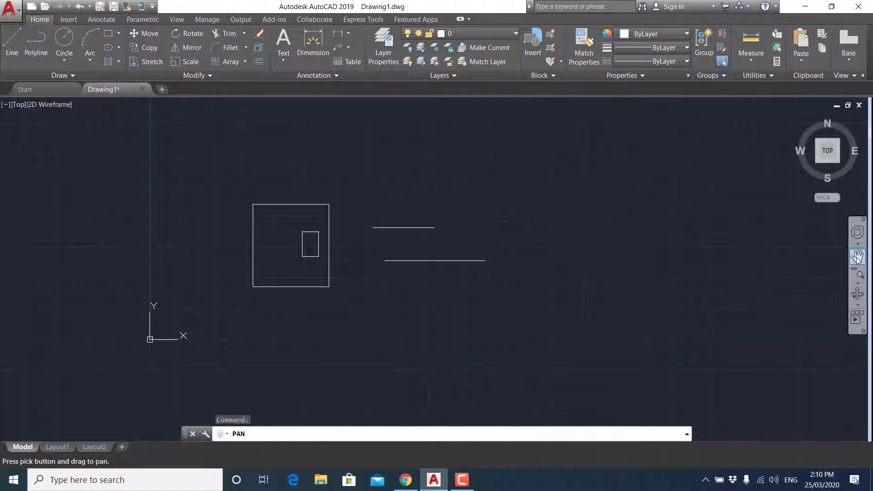
drag(413, 239, 458, 331)
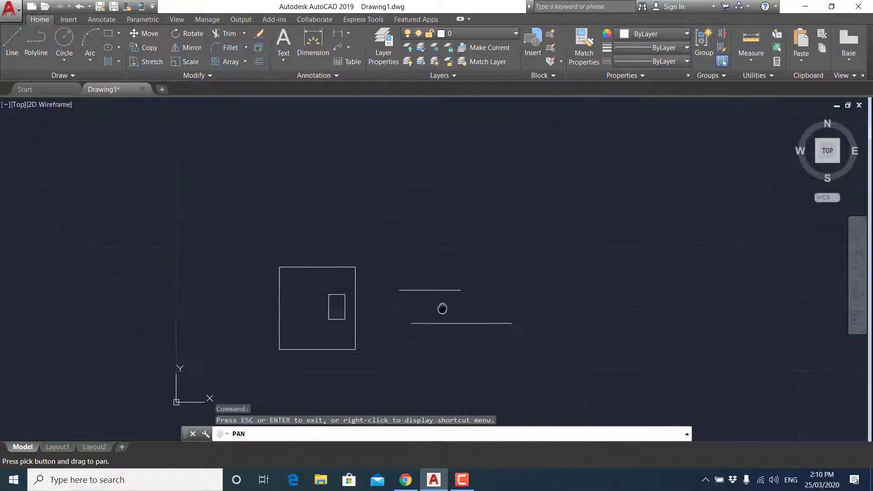
mouse_move(333, 277)
mouse_down()
mouse_move(358, 198)
mouse_move(355, 138)
mouse_up()
scroll(354, 228, up, 6)
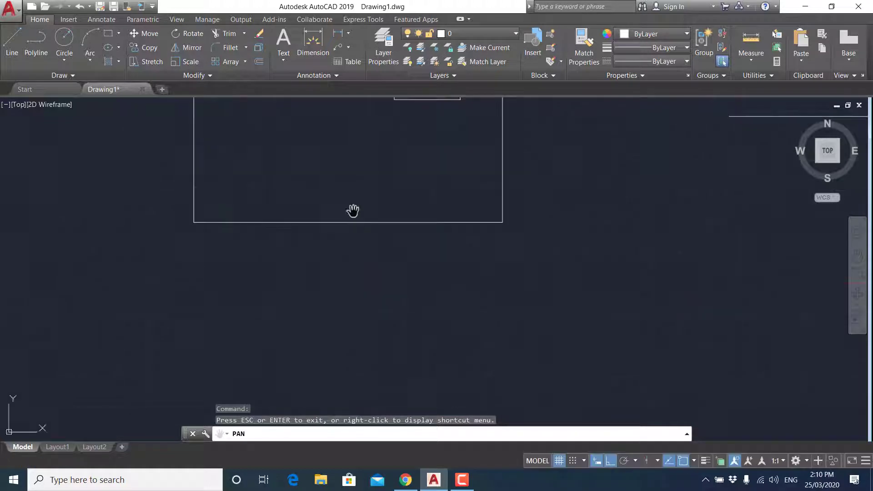
mouse_move(353, 211)
mouse_down()
mouse_move(365, 302)
mouse_move(326, 217)
mouse_up()
drag(389, 216, 348, 245)
scroll(403, 273, up, 4)
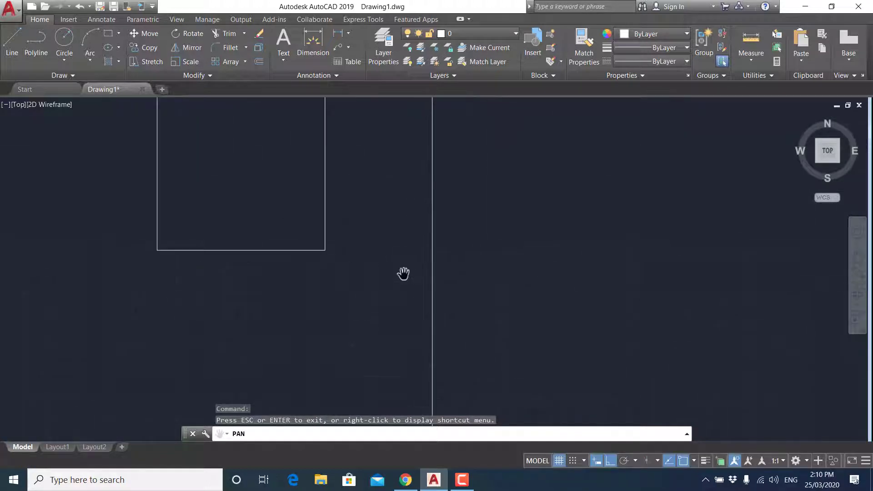
scroll(403, 273, down, 6)
scroll(404, 273, up, 2)
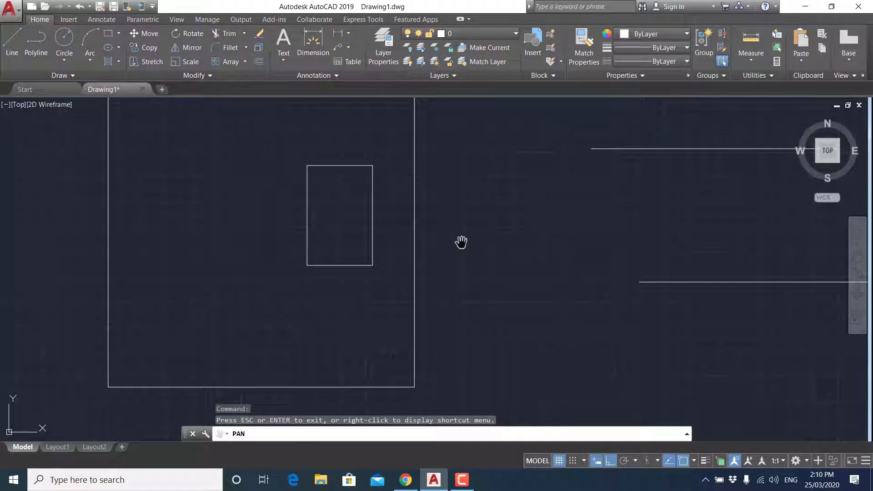
key(Escape)
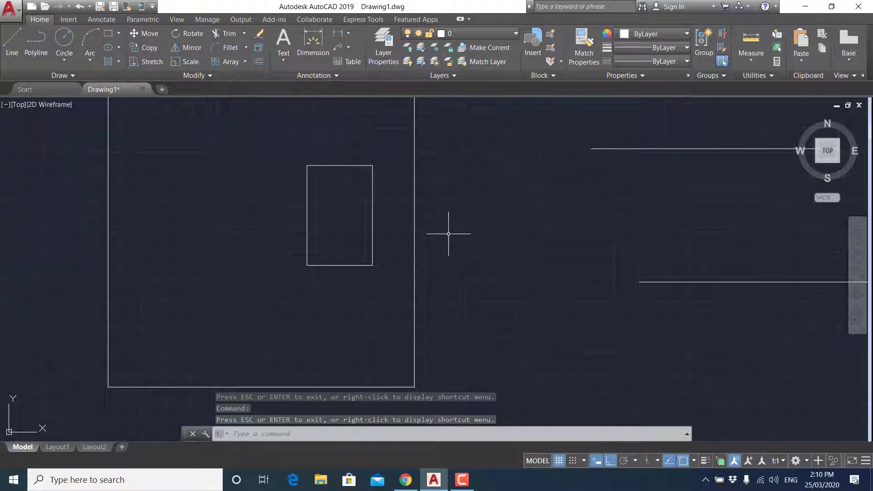
- Pan from the right-click menu to bring the inner rectangle near screen centre
right_click(439, 259)
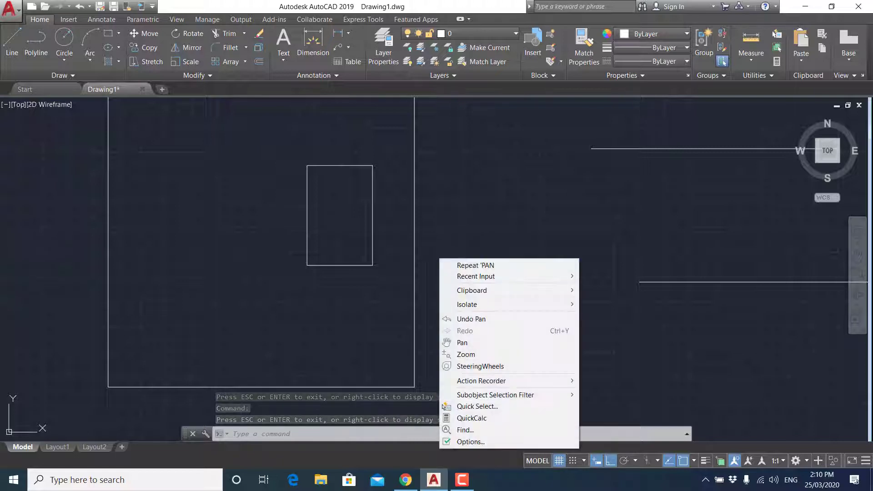
click(460, 342)
mouse_move(346, 230)
mouse_down()
mouse_move(389, 269)
mouse_move(393, 242)
mouse_up()
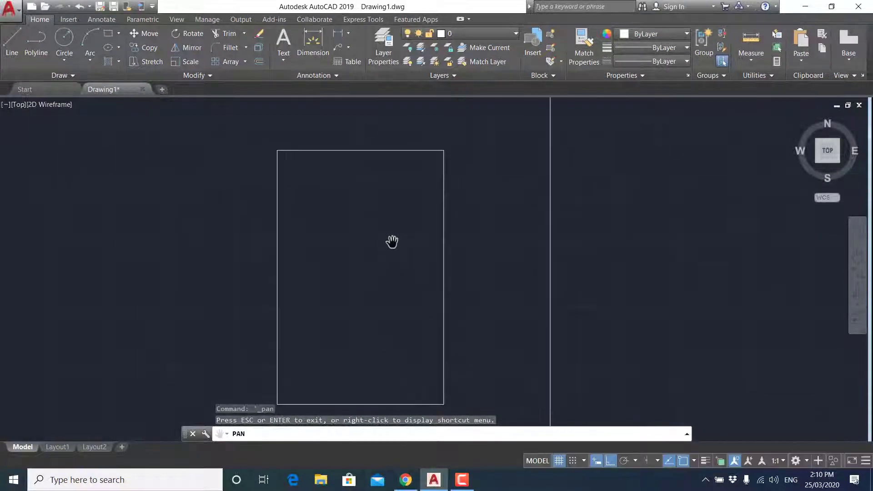
key(Escape)
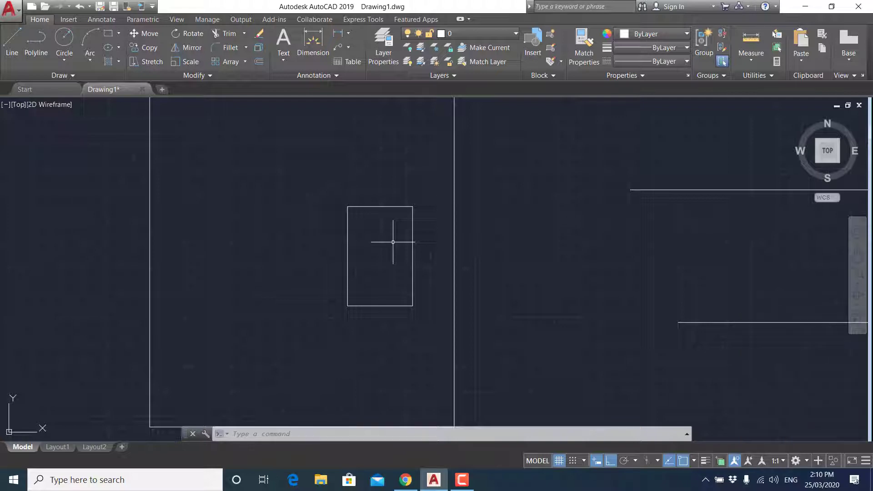
- Middle-drag to pan the drawing down and out of view across empty space
mouse_move(393, 242)
middle_down()
mouse_move(388, 267)
mouse_move(290, 318)
mouse_move(389, 353)
mouse_move(306, 300)
mouse_move(435, 259)
mouse_move(424, 284)
middle_up()
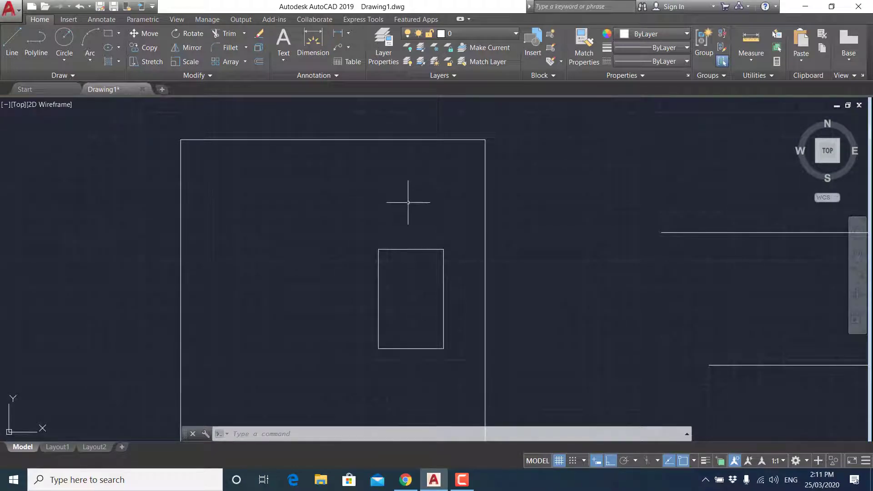
middle_drag(399, 172, 404, 247)
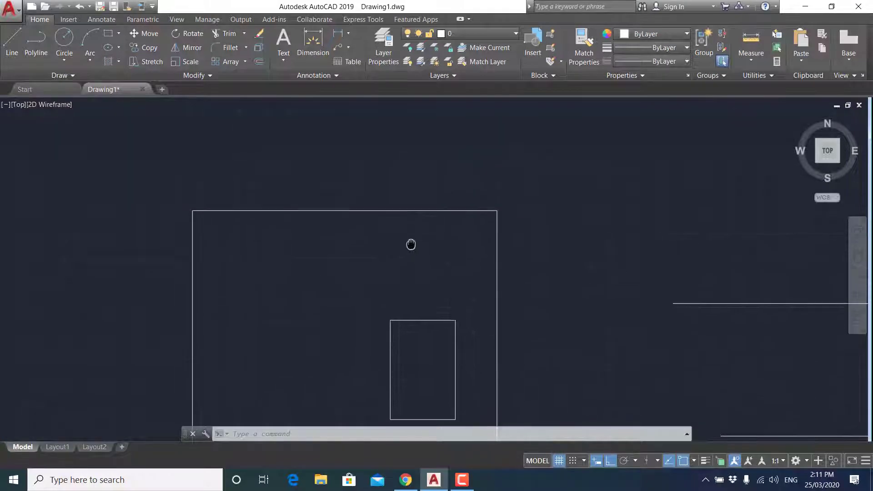
middle_drag(214, 171, 285, 232)
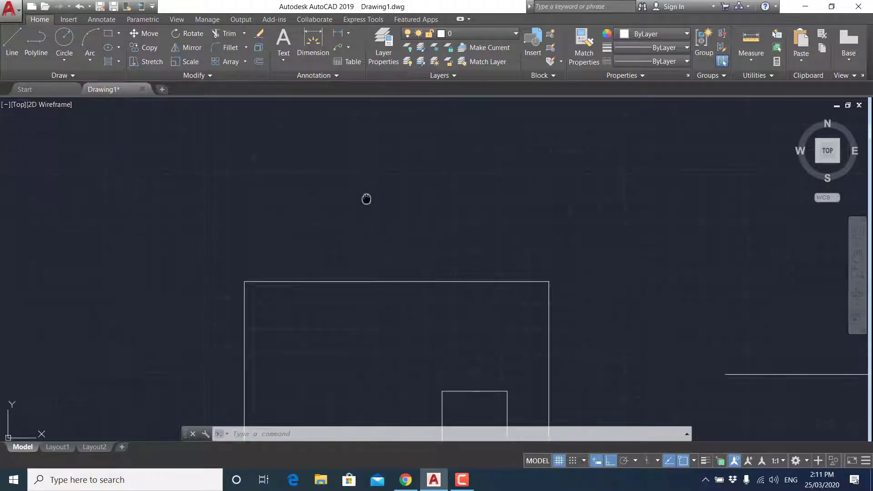
mouse_move(366, 197)
middle_down()
mouse_move(340, 277)
mouse_move(390, 190)
middle_up()
middle_drag(302, 190, 299, 255)
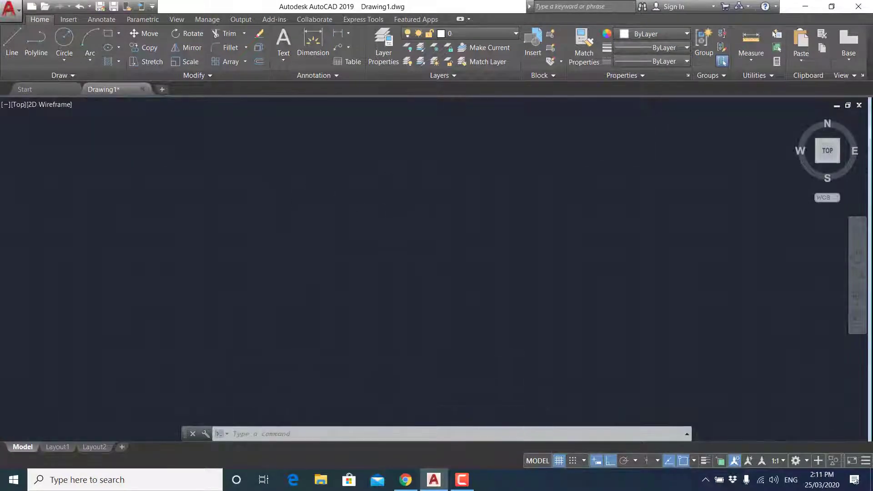
middle_drag(444, 211, 419, 239)
middle_drag(341, 220, 363, 286)
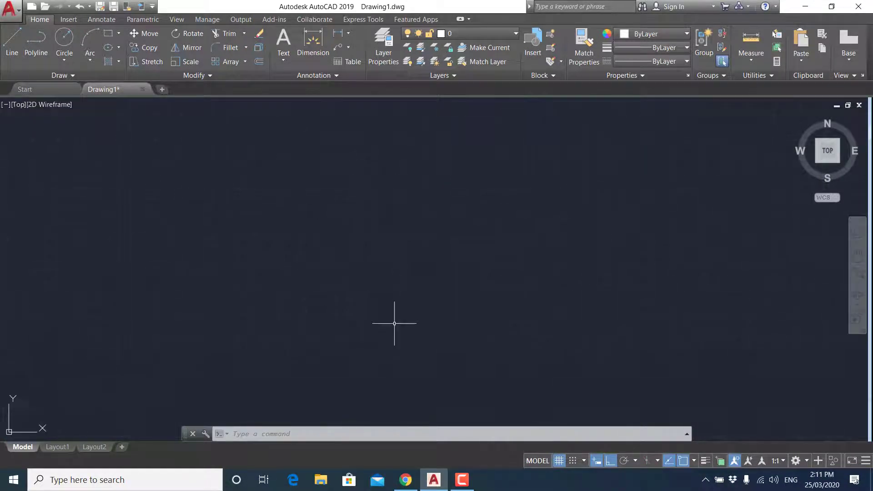
- Pan back up so the large square's top fills the view, inner rectangle below
middle_drag(394, 324, 387, 243)
middle_drag(385, 337, 408, 170)
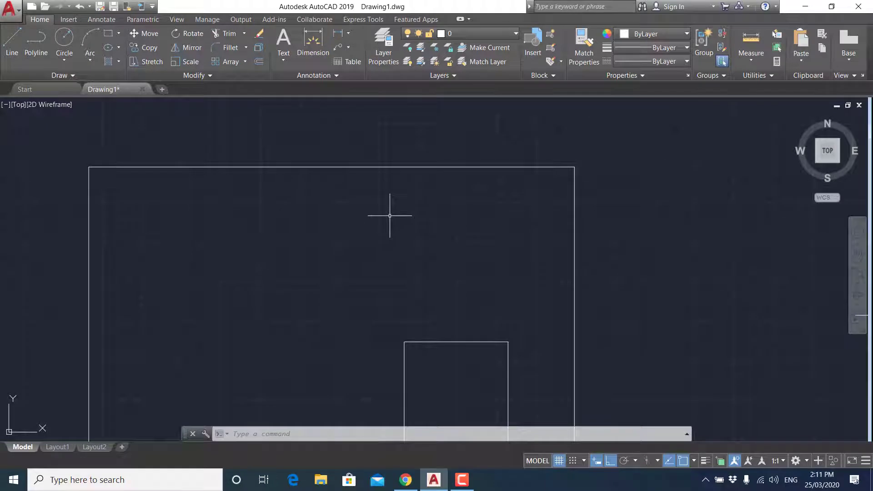
middle_drag(390, 255, 390, 224)
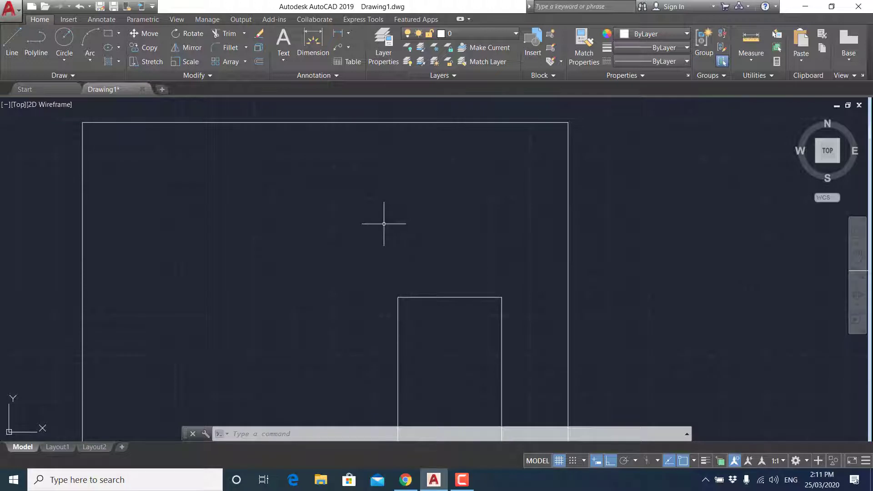
- Run ZOOM with the All option to show the square, rectangle and both lines
text(z)
key(Return)
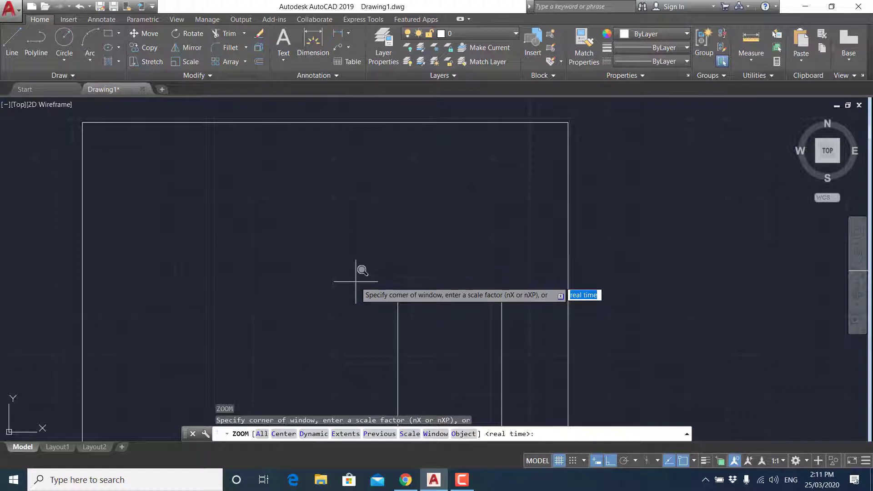
text(a)
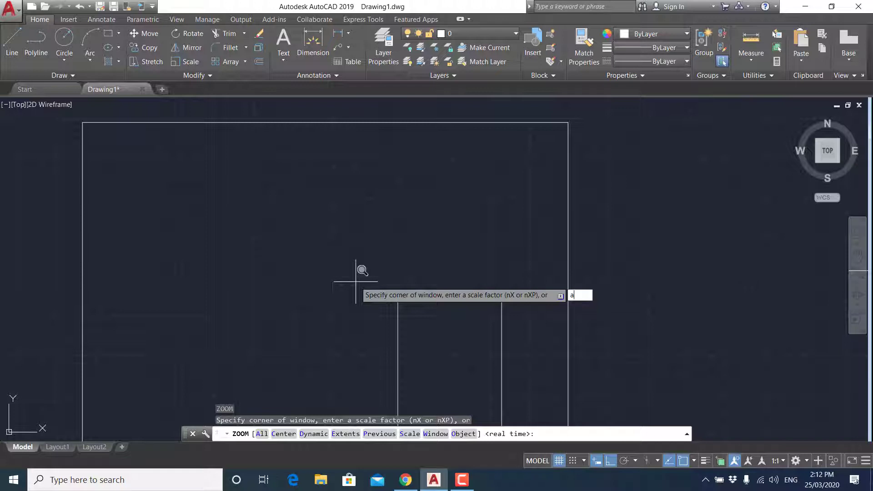
key(Return)
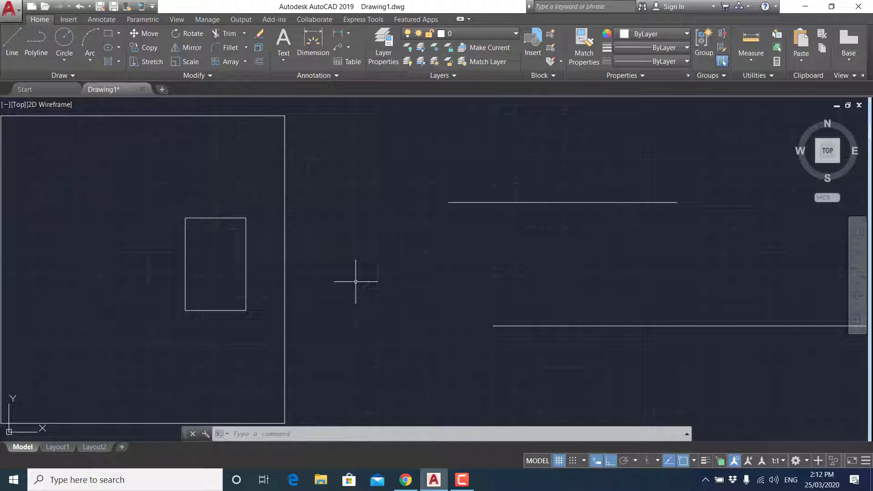
text(Z)
key(Return)
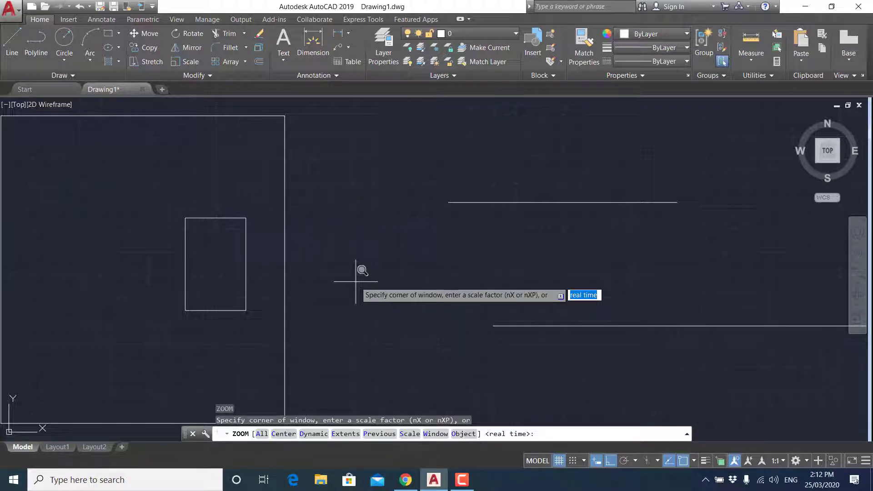
text(e)
key(Return)
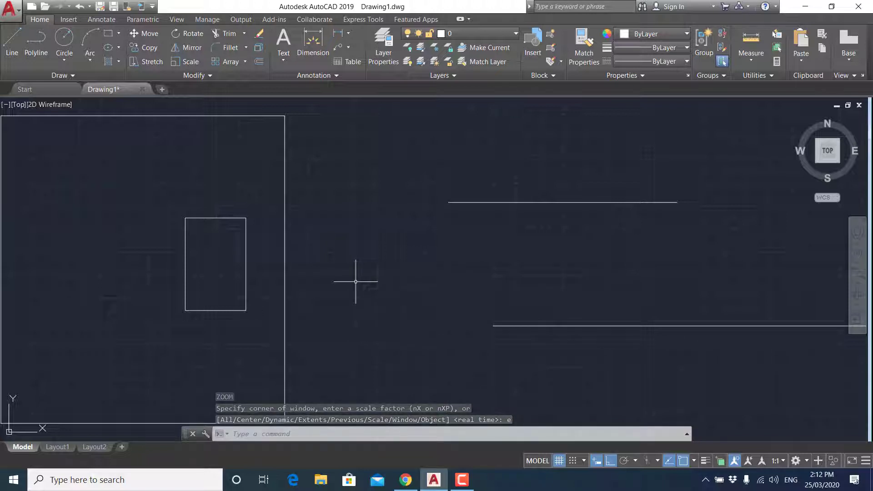
scroll(212, 243, up, 6)
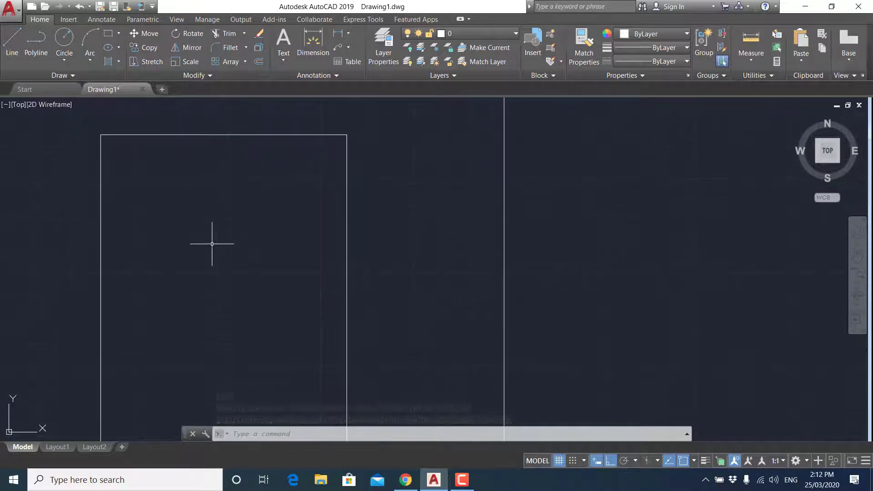
text(z)
key(Return)
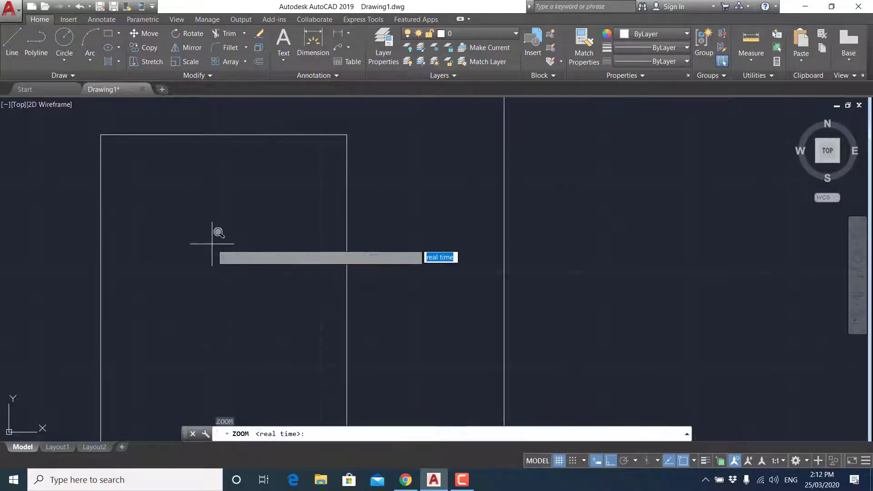
text(e)
key(Return)
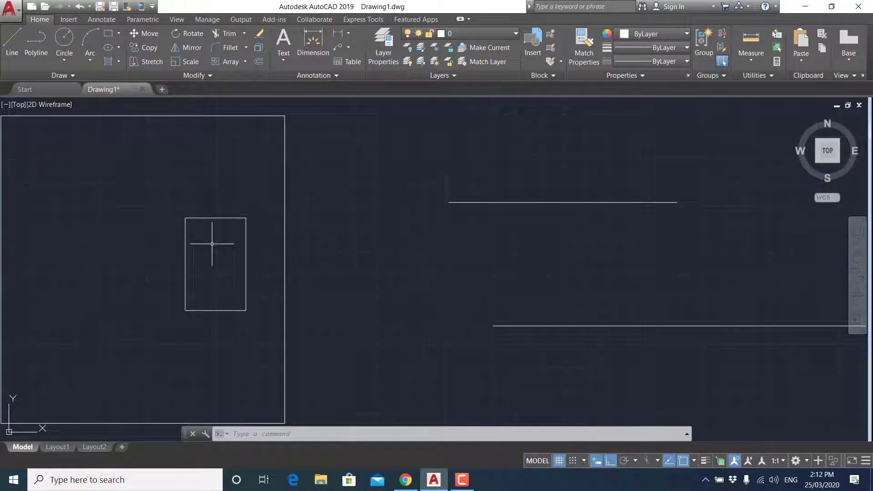
text(z)
key(Return)
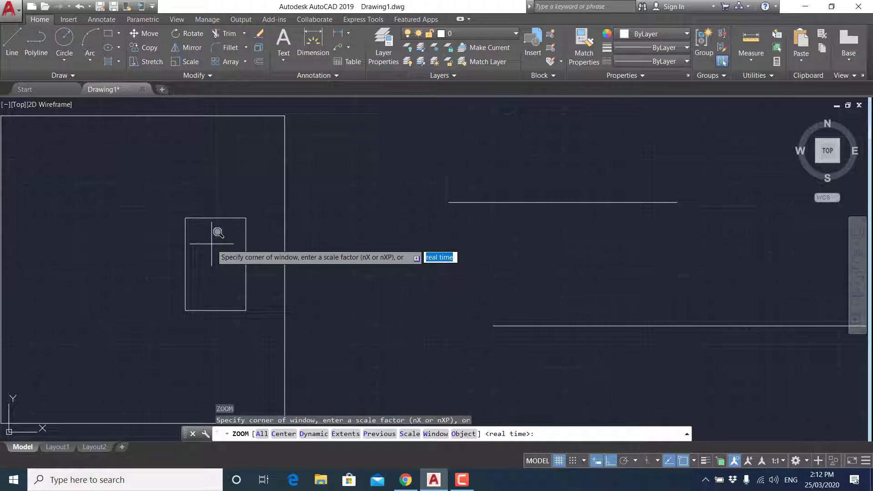
- Zoom Window onto the small inner rectangle, then wheel out and restart ZOOM
text(w)
key(Return)
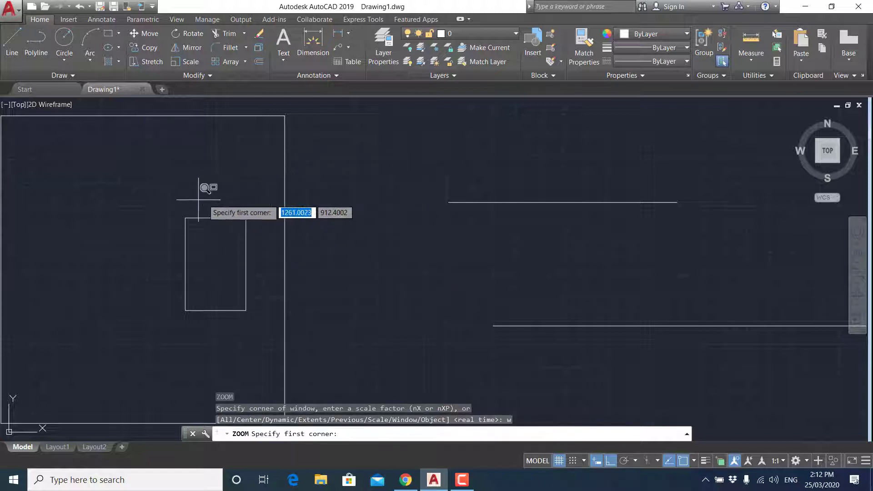
click(163, 201)
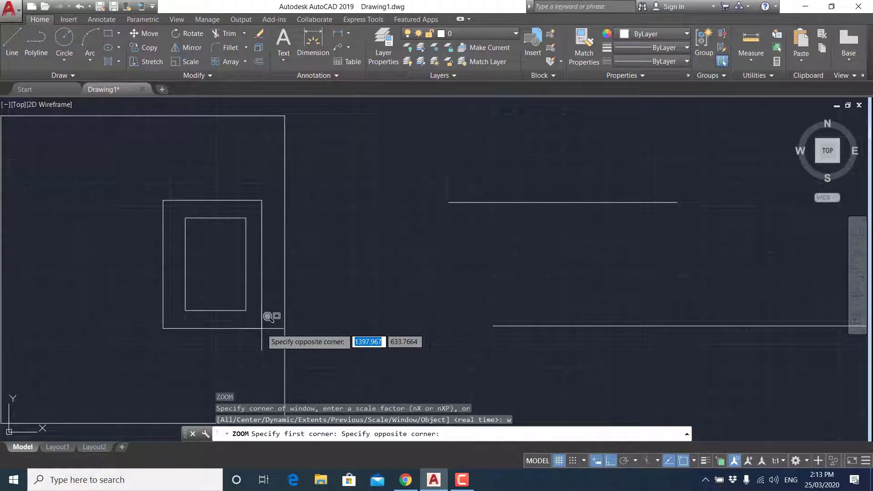
click(262, 328)
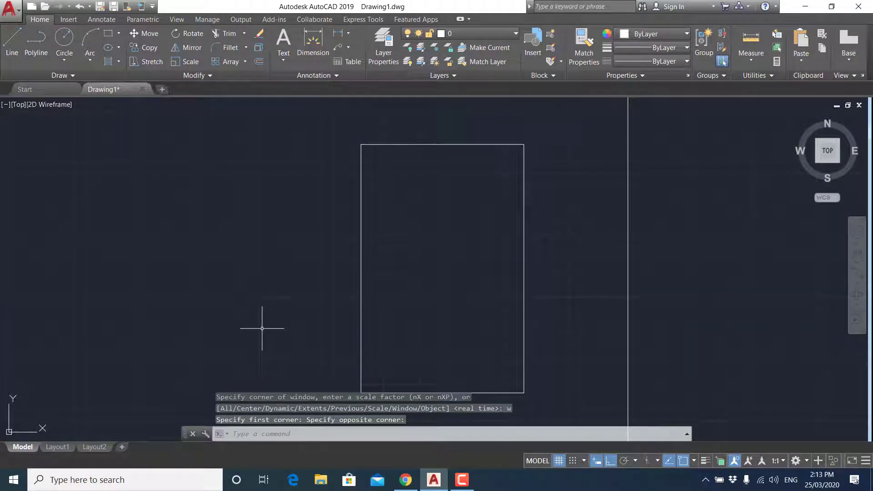
scroll(262, 328, down, 5)
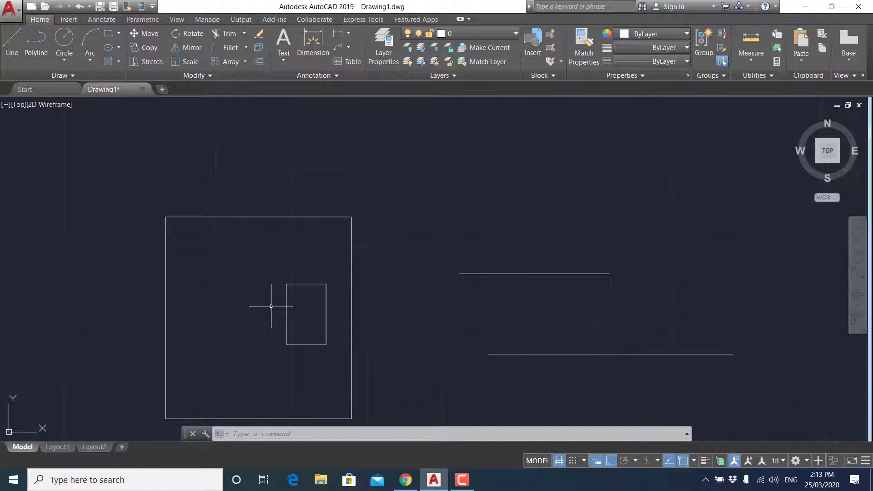
text(z)
key(Return)
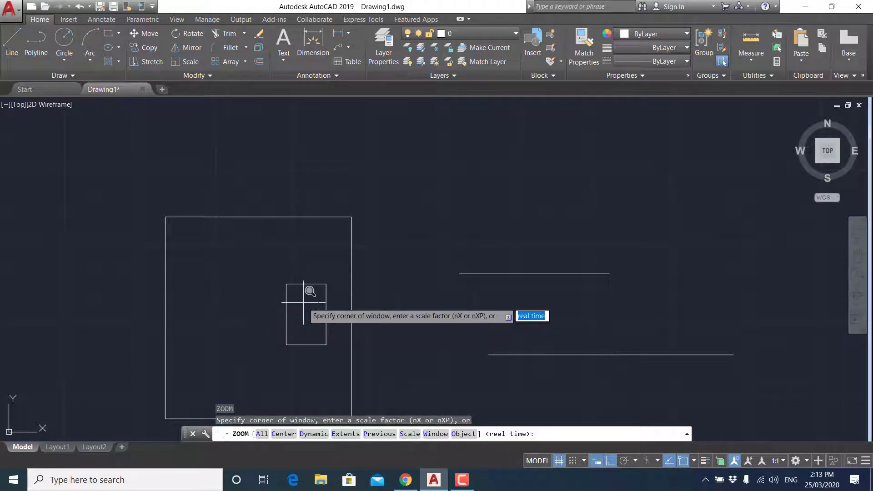
- Zoom Object onto the upper horizontal line, then wheel out and pan back to the full drawing
text(o)
key(Return)
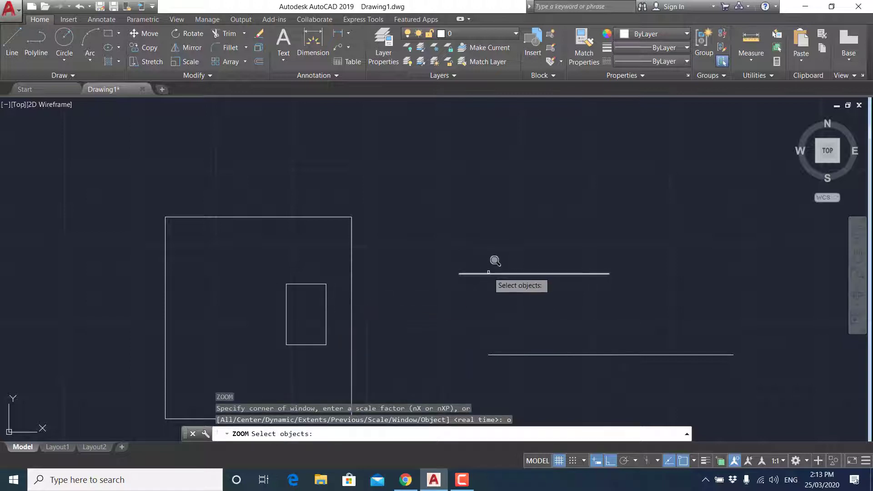
click(486, 274)
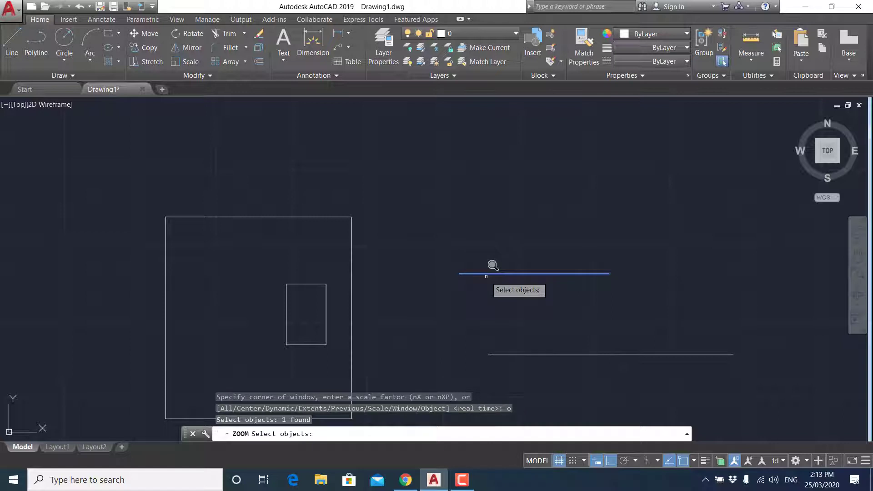
key(Return)
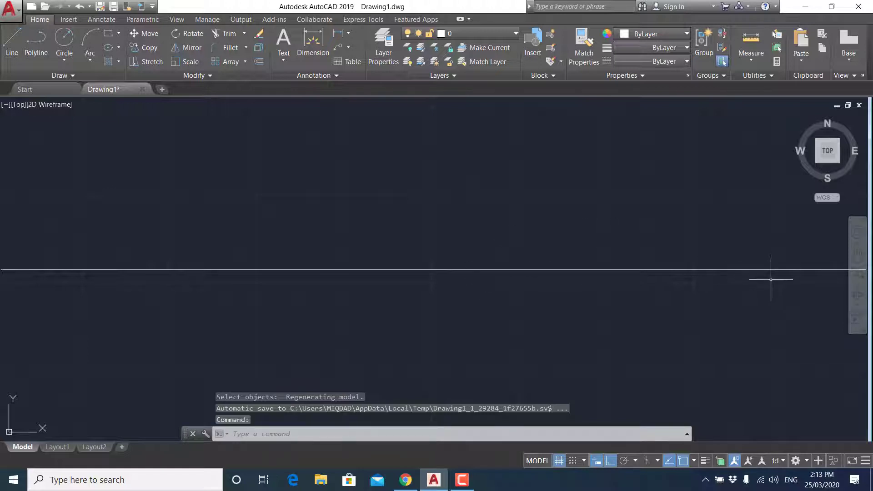
scroll(494, 280, down, 2)
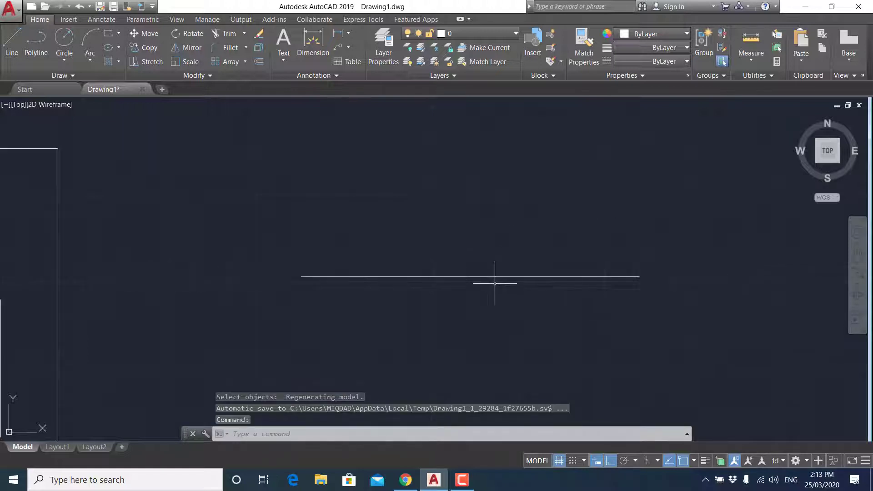
scroll(497, 285, down, 2)
middle_drag(497, 288, 496, 257)
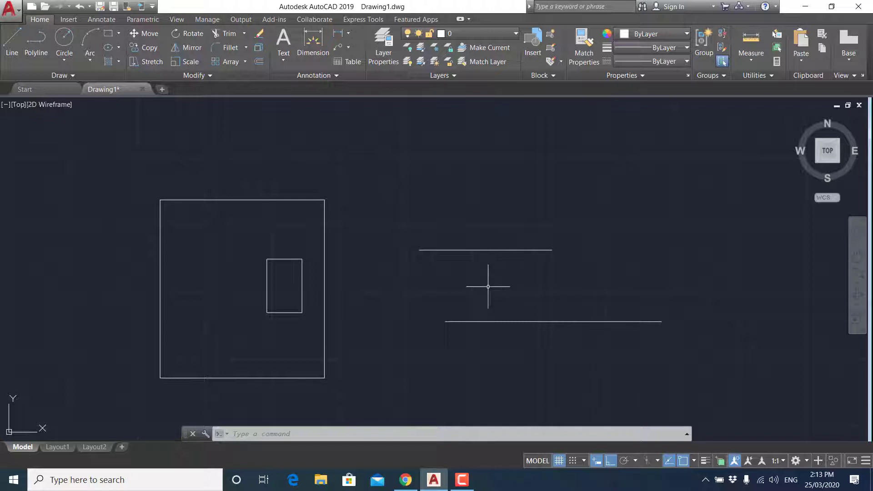
- Wheel-zoom in and out, ending slightly enlarged on the inner rectangle and both lines
scroll(479, 306, up, 2)
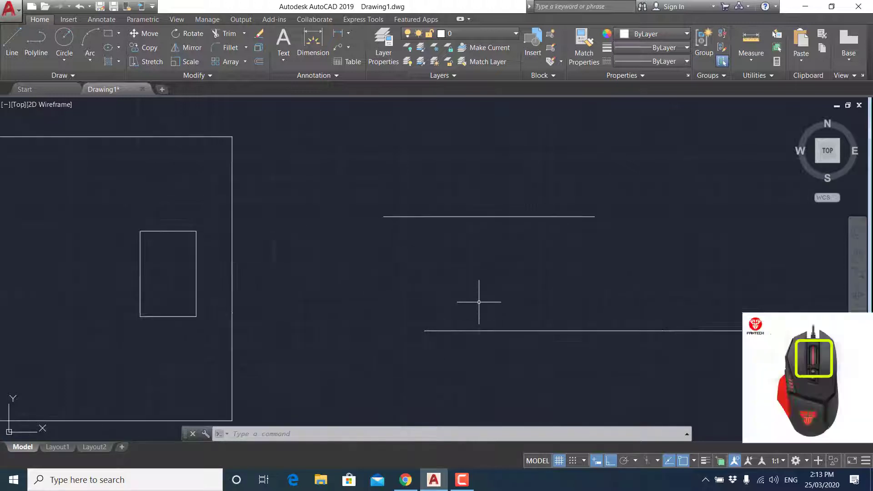
scroll(477, 297, up, 3)
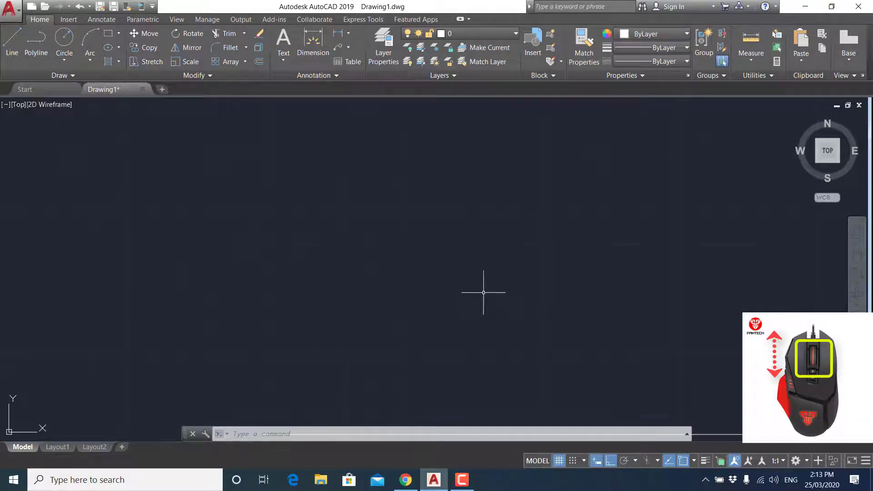
scroll(484, 293, down, 3)
scroll(482, 292, down, 2)
scroll(483, 292, up, 2)
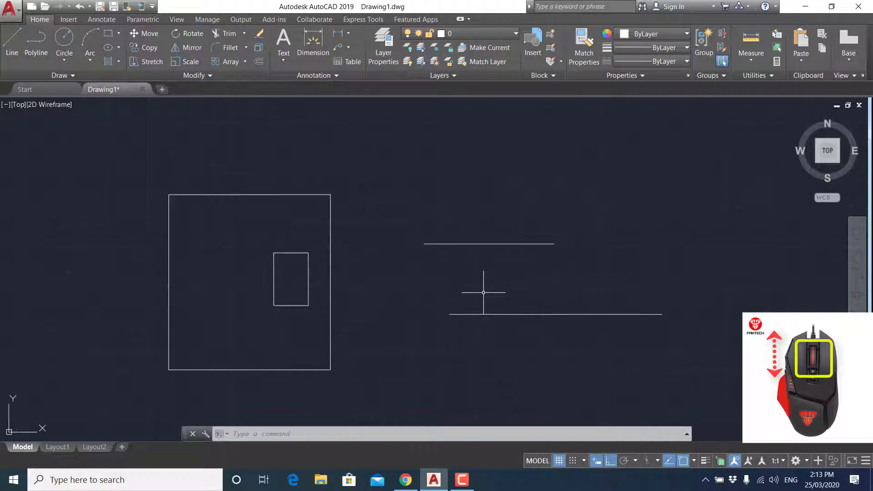
scroll(483, 292, up, 4)
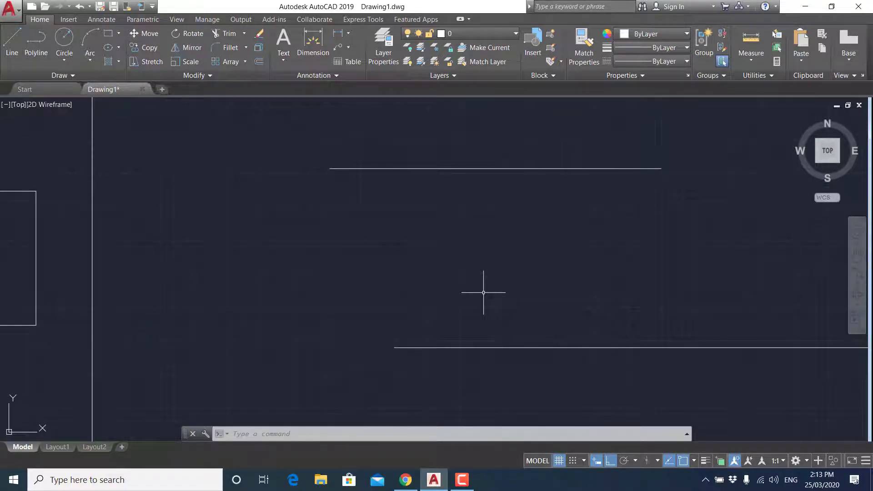
scroll(483, 292, up, 2)
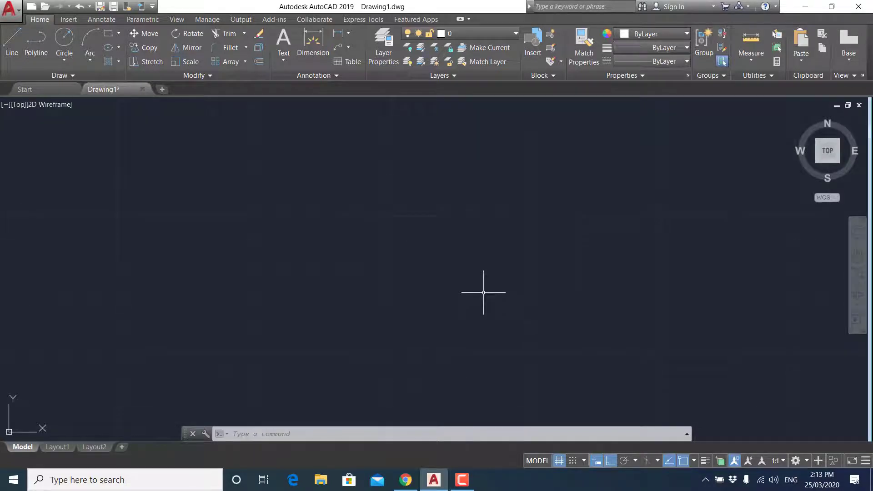
scroll(483, 292, down, 1)
scroll(484, 293, down, 2)
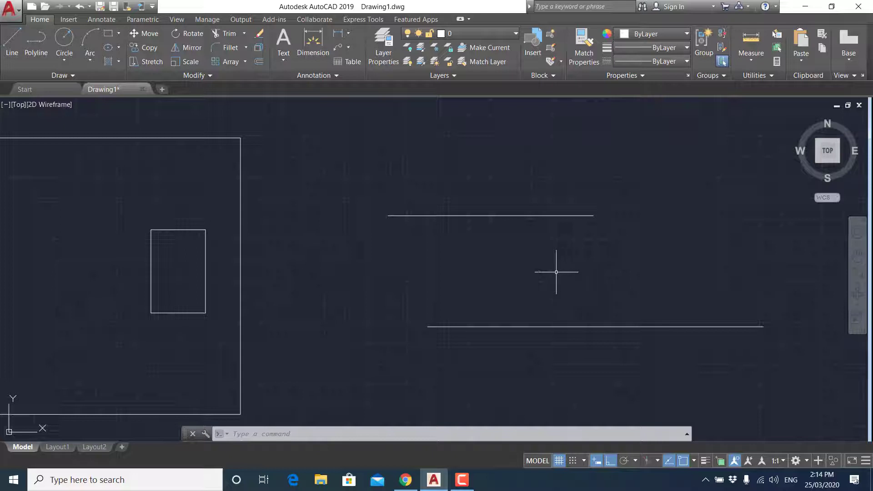
- Open and close the navigation bar zoom list, cancelling the stray selection
click(858, 285)
click(692, 249)
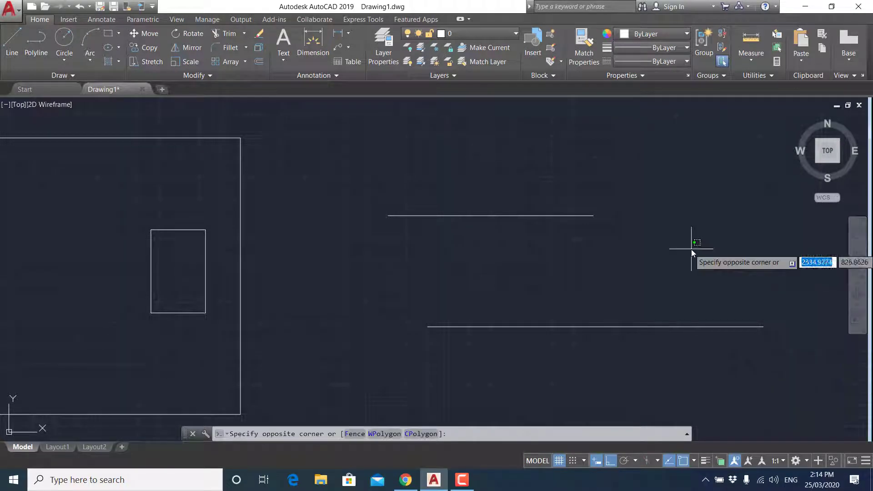
click(597, 270)
key(Escape)
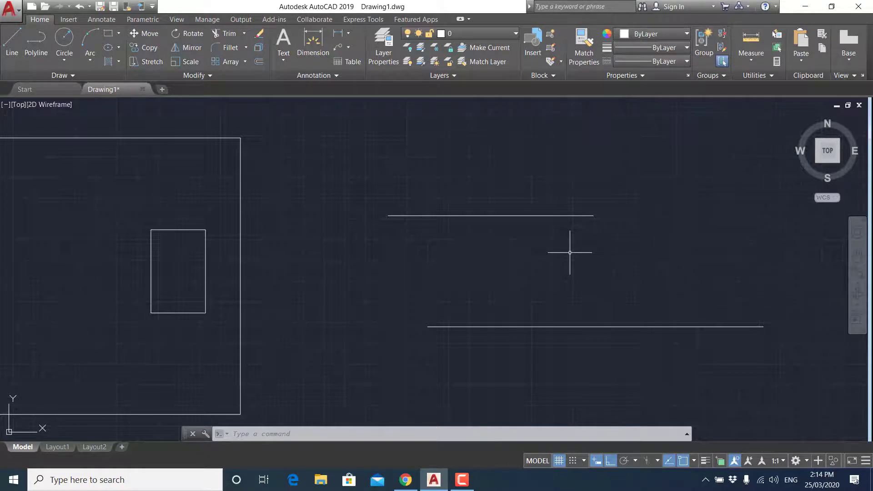
- Wheel-zoom so the two horizontal lines span the middle, square mostly out of view
scroll(570, 252, up, 4)
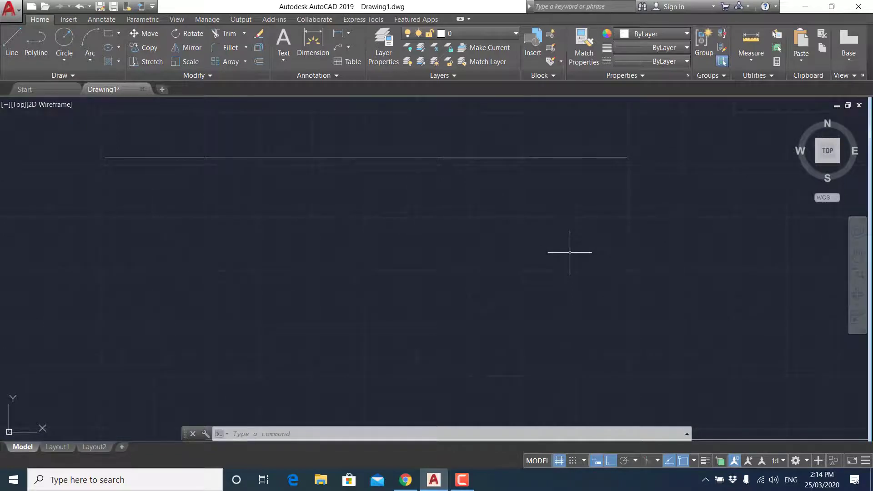
scroll(570, 252, down, 2)
scroll(570, 252, down, 2)
scroll(570, 252, down, 3)
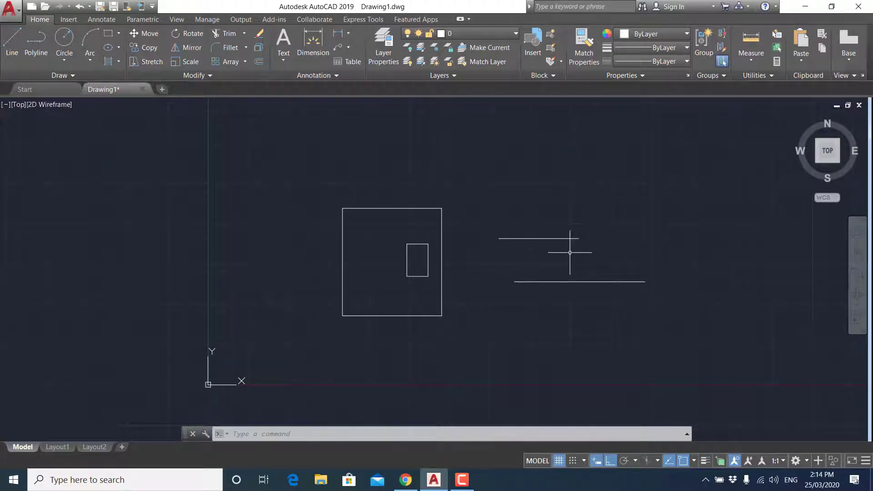
scroll(569, 252, up, 4)
scroll(570, 251, up, 2)
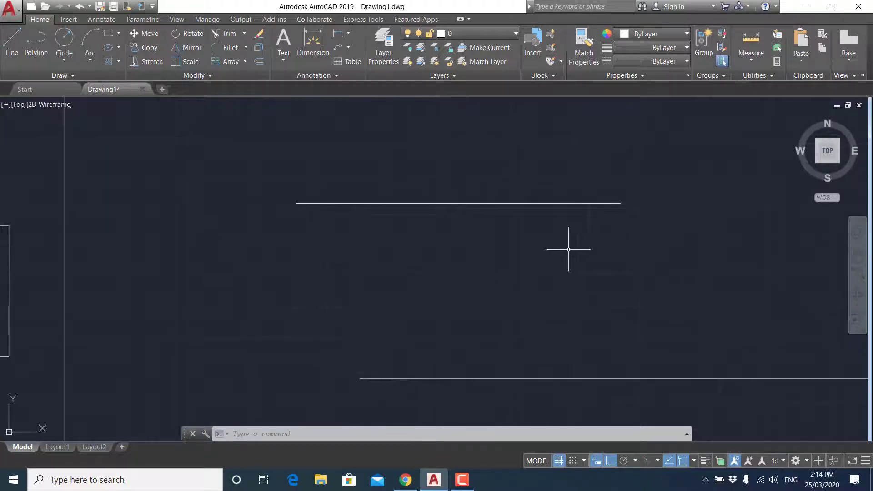
- Zoom in two fixed steps, then wheel out until the whole drawing and origin look small
click(859, 286)
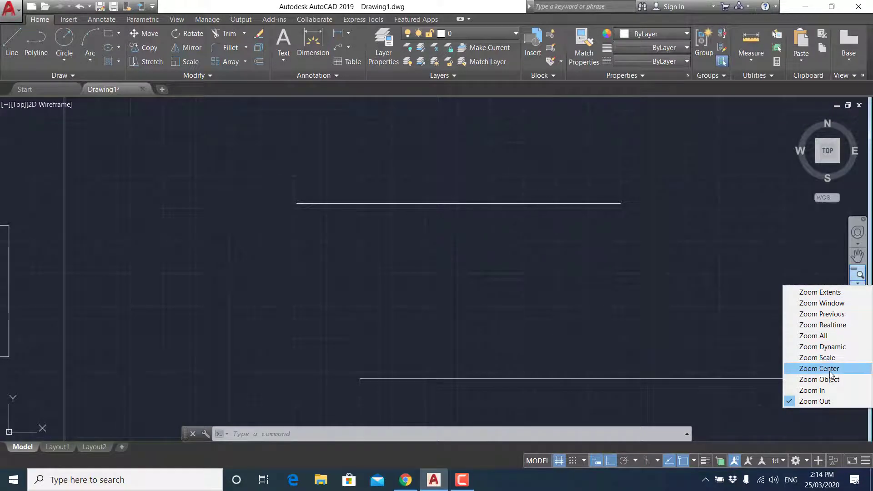
click(805, 392)
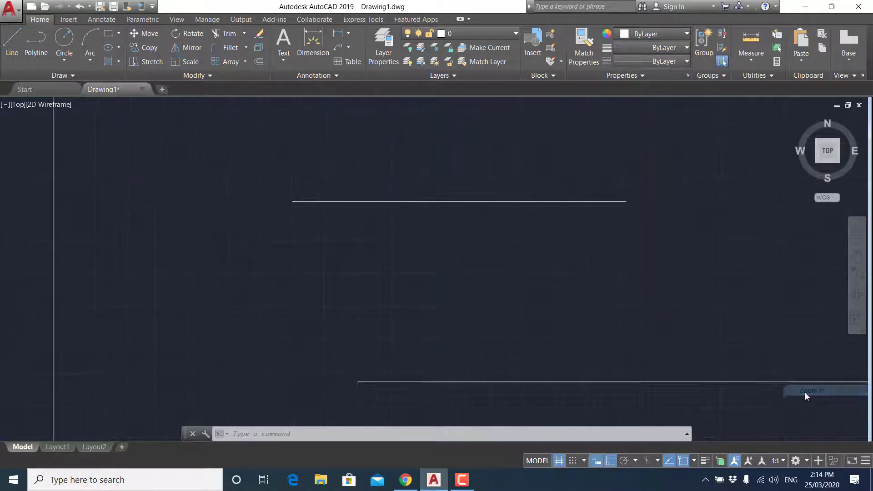
click(855, 274)
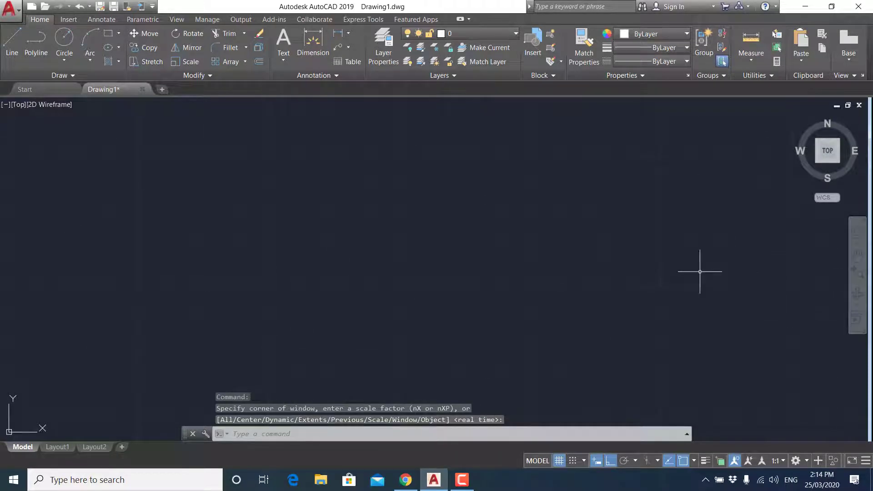
scroll(450, 198, down, 3)
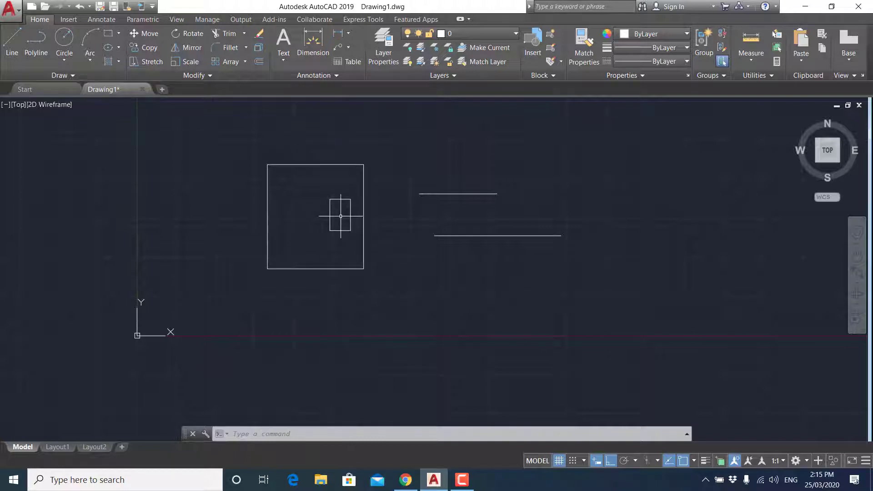
scroll(341, 216, up, 4)
scroll(340, 216, up, 4)
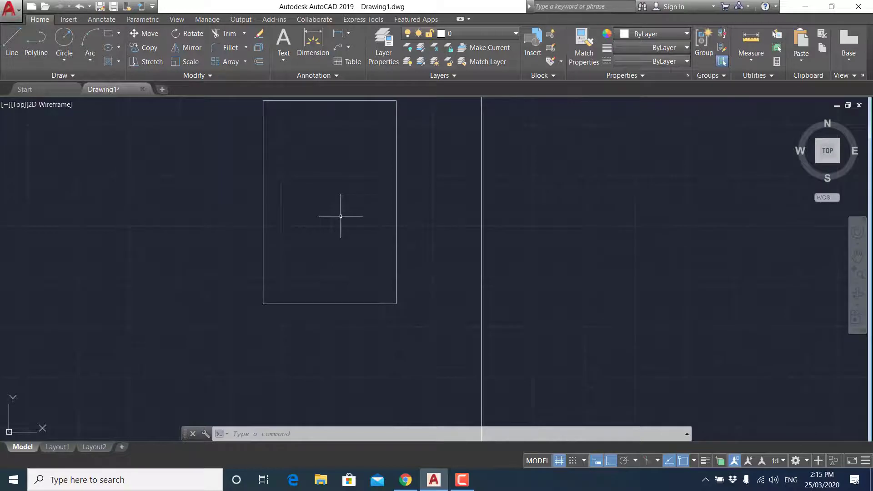
scroll(341, 216, down, 6)
scroll(340, 216, down, 2)
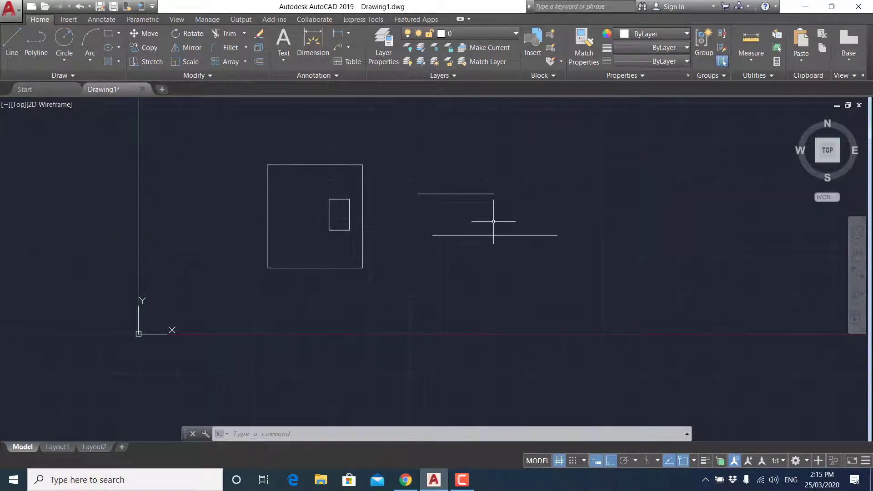
scroll(498, 195, up, 6)
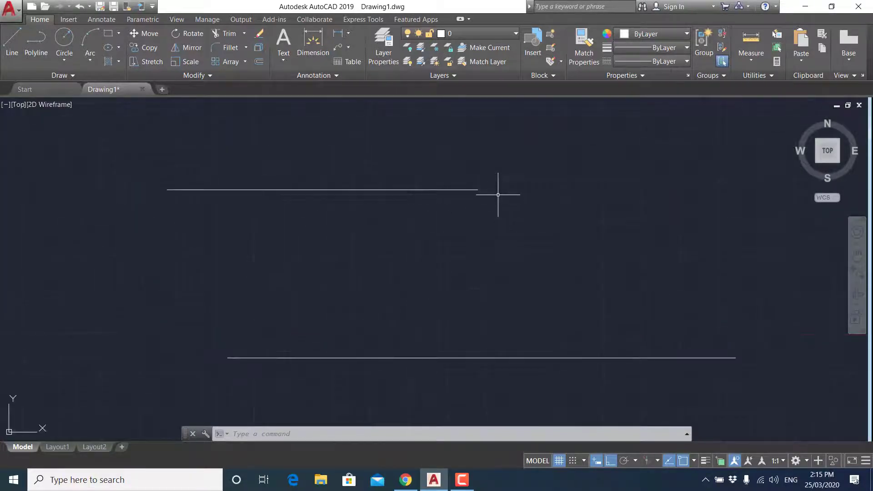
scroll(498, 195, up, 2)
scroll(498, 194, down, 4)
scroll(498, 195, down, 2)
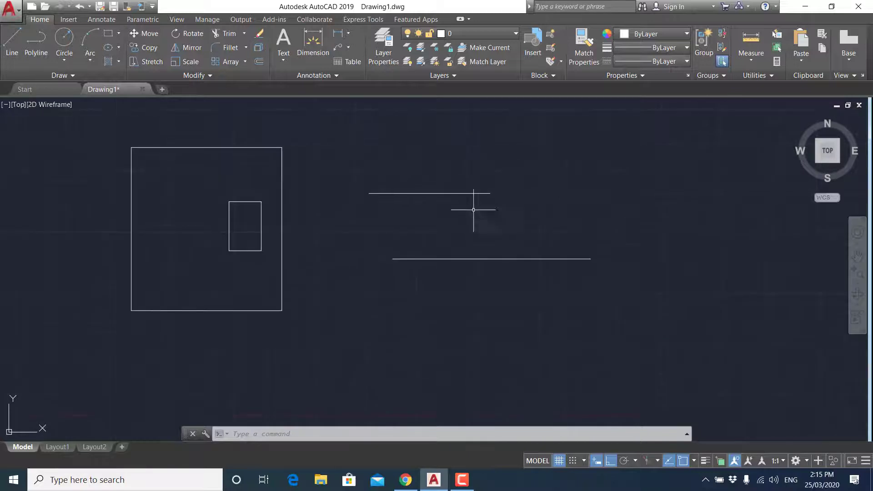
scroll(129, 142, up, 3)
scroll(126, 144, up, 2)
scroll(126, 143, up, 1)
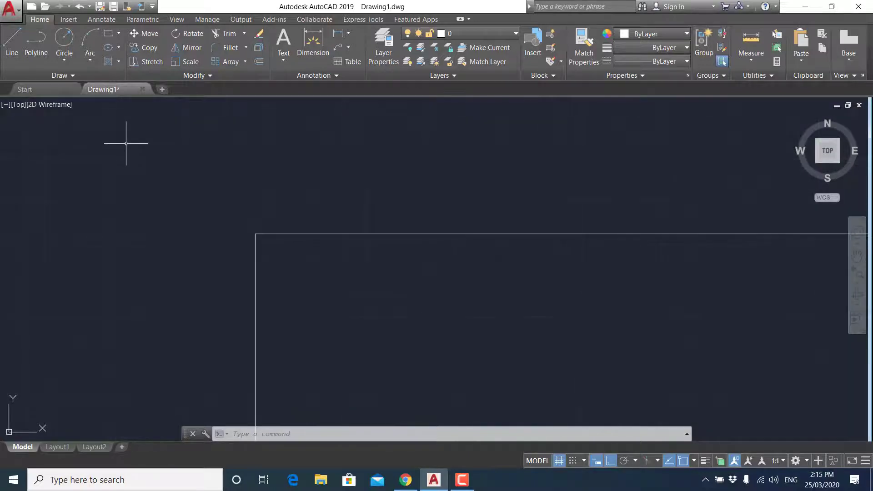
scroll(125, 143, down, 2)
scroll(130, 144, down, 5)
scroll(137, 150, down, 2)
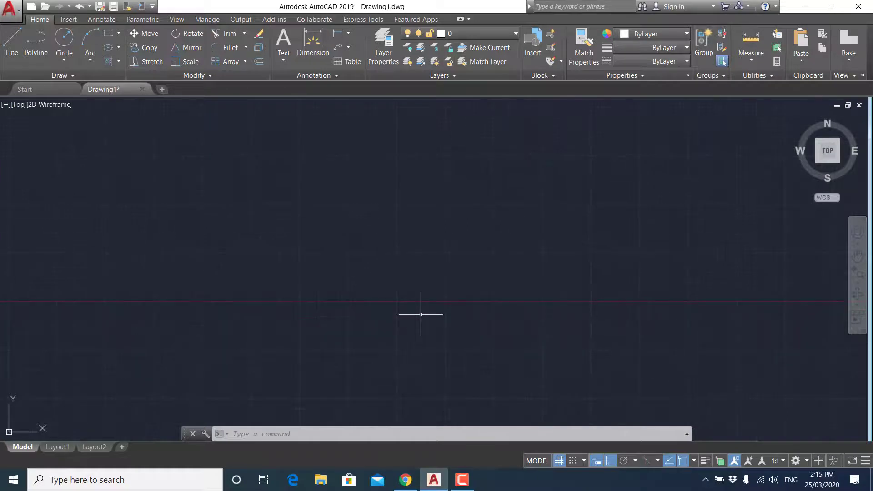
scroll(420, 314, down, 3)
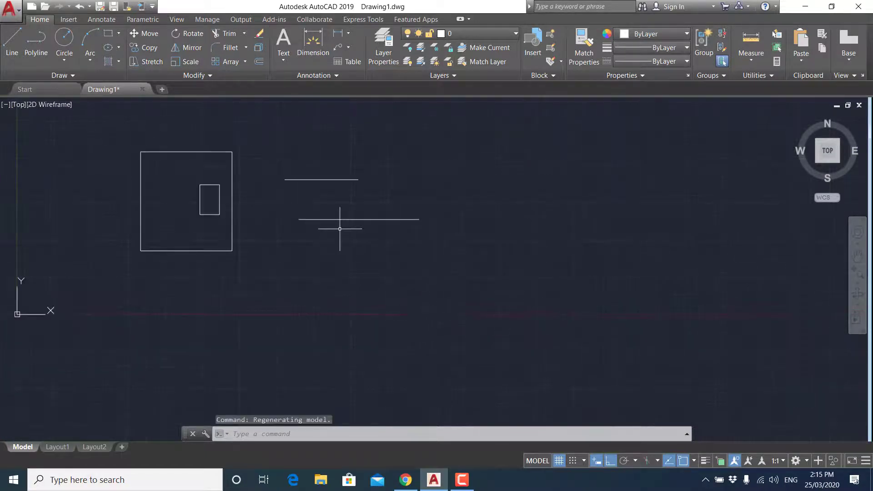
middle_drag(341, 231, 391, 298)
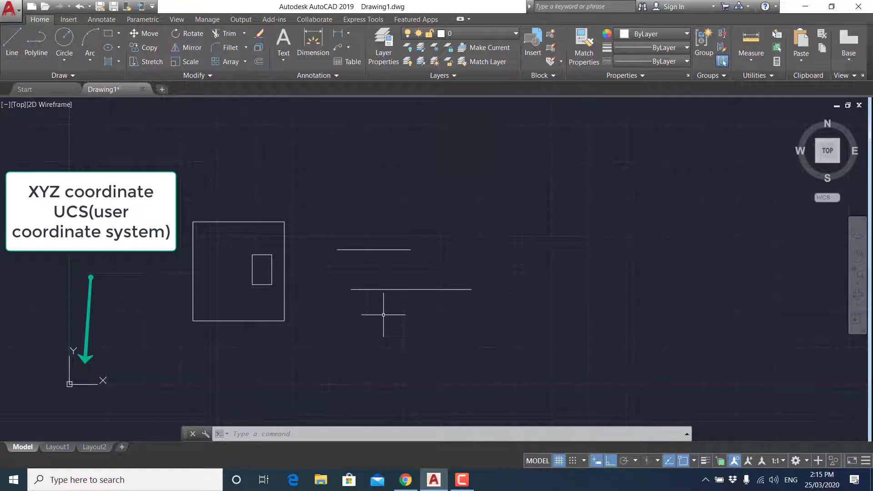
- Remove New, Open, Redo, Undo, Save As and Save from the Quick Access Toolbar
click(152, 6)
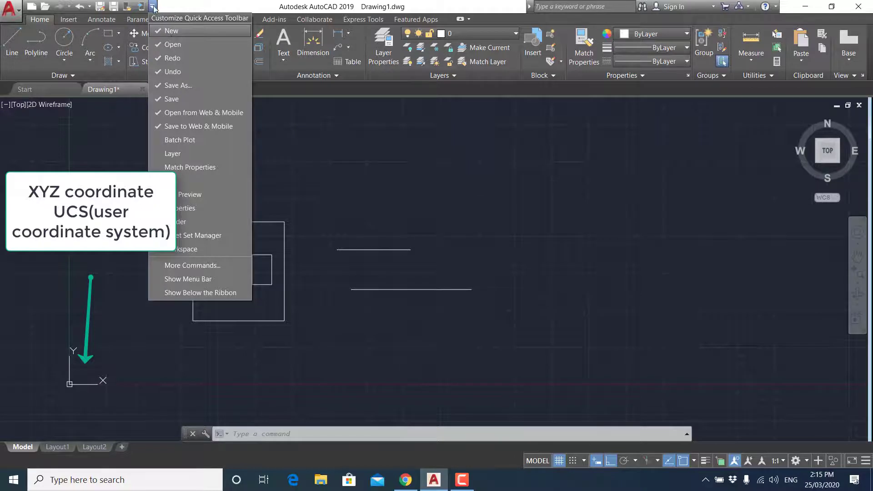
click(170, 30)
click(139, 6)
click(157, 45)
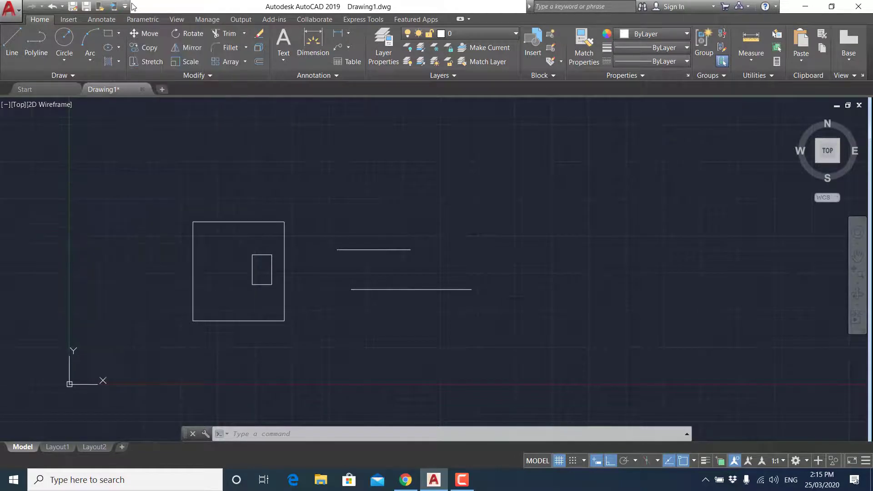
click(125, 6)
click(153, 58)
click(104, 6)
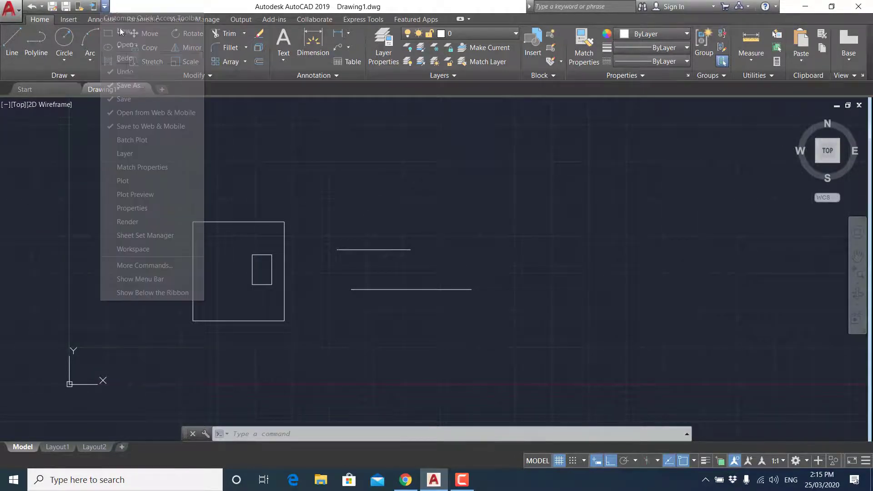
click(130, 72)
click(85, 6)
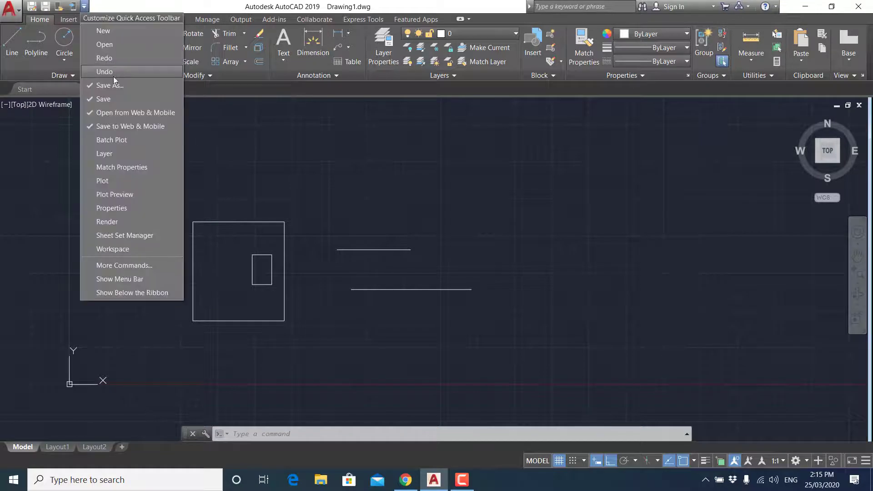
click(113, 85)
click(71, 6)
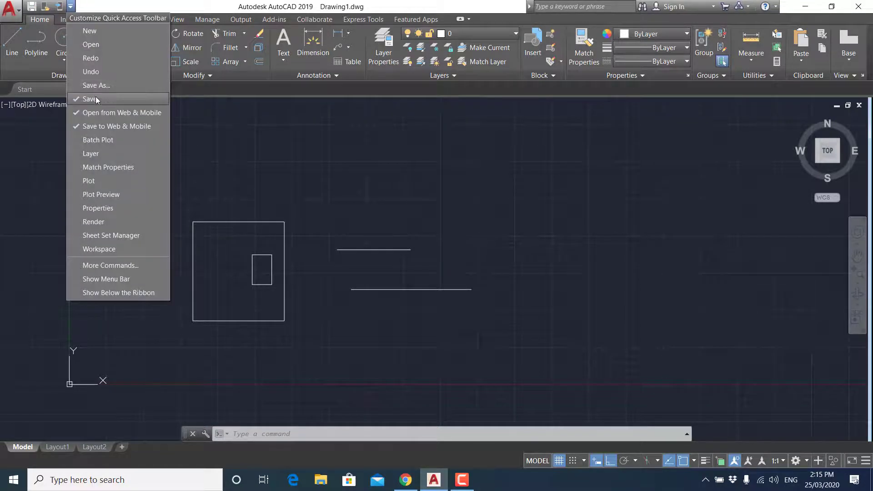
click(95, 99)
- Add New, Open, Redo, Undo, Save As and Save back in that order
click(57, 6)
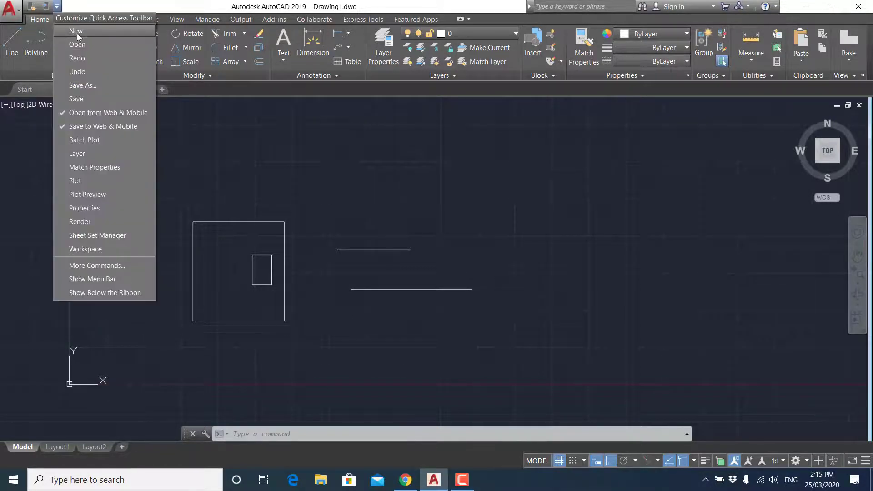
click(76, 31)
click(71, 6)
click(87, 44)
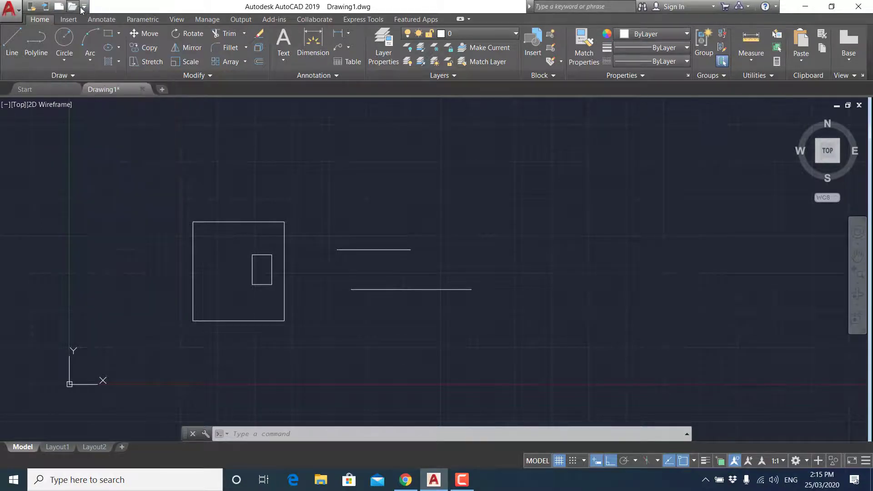
click(83, 5)
click(97, 58)
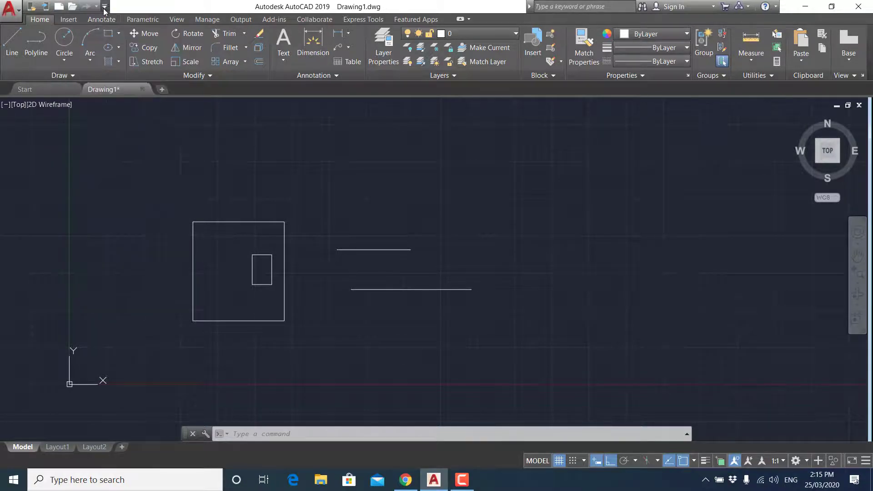
click(104, 6)
click(117, 71)
click(125, 6)
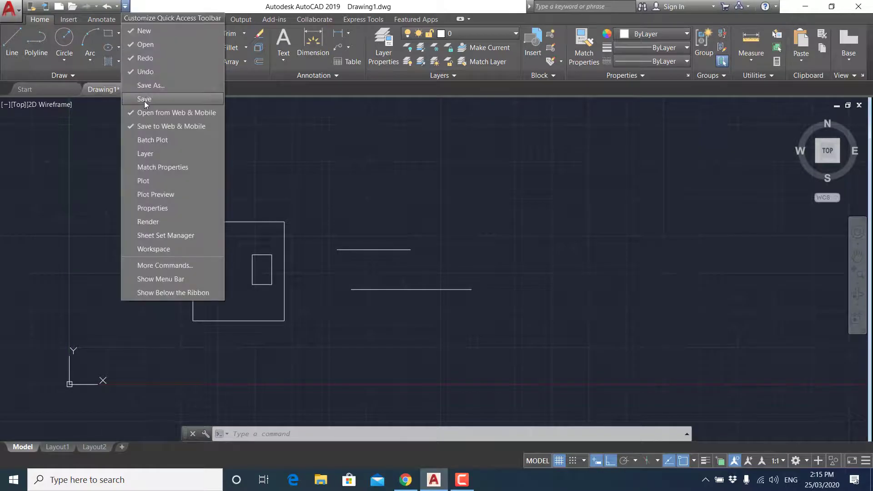
click(147, 85)
click(139, 6)
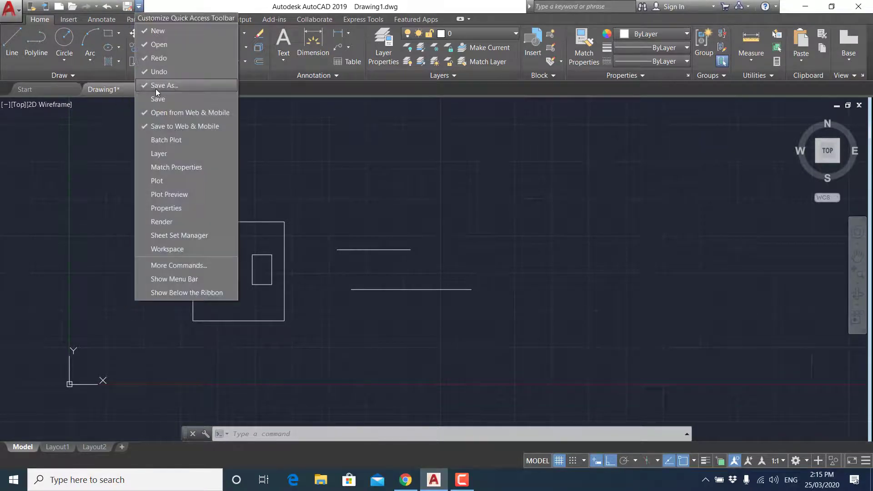
click(156, 99)
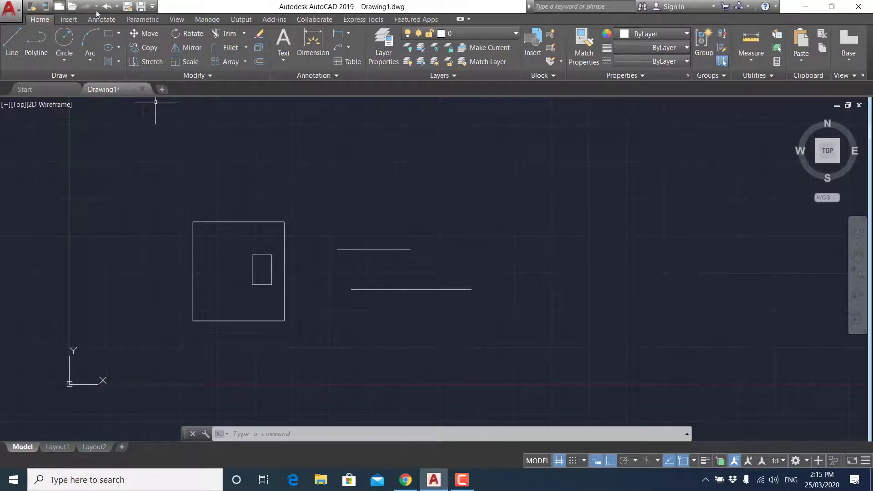
- Toggle Open from Web & Mobile and Save to Web & Mobile on the toolbar
click(153, 6)
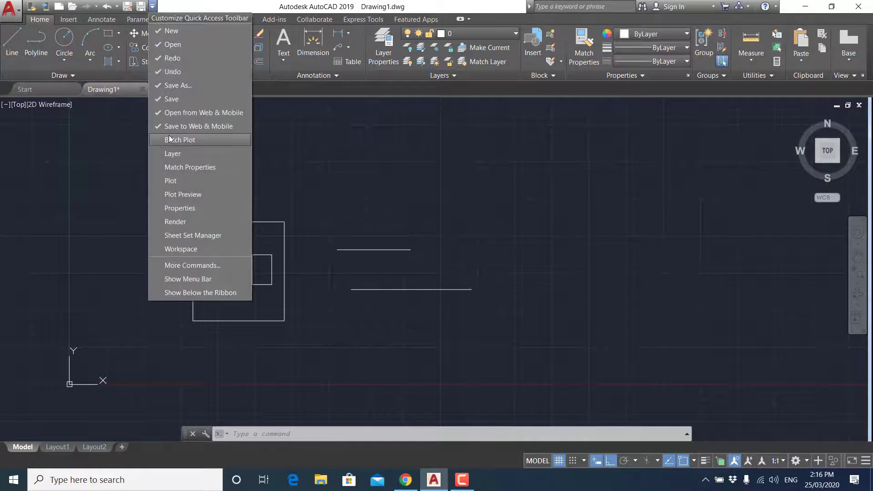
click(173, 112)
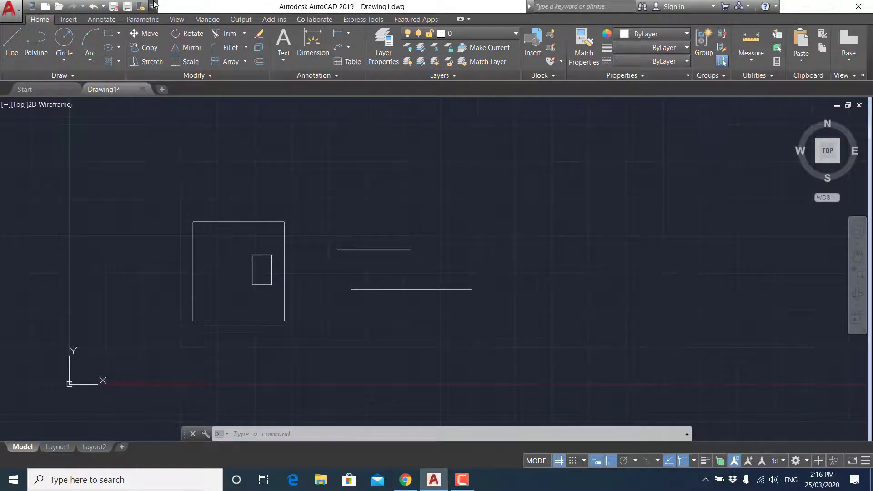
click(152, 5)
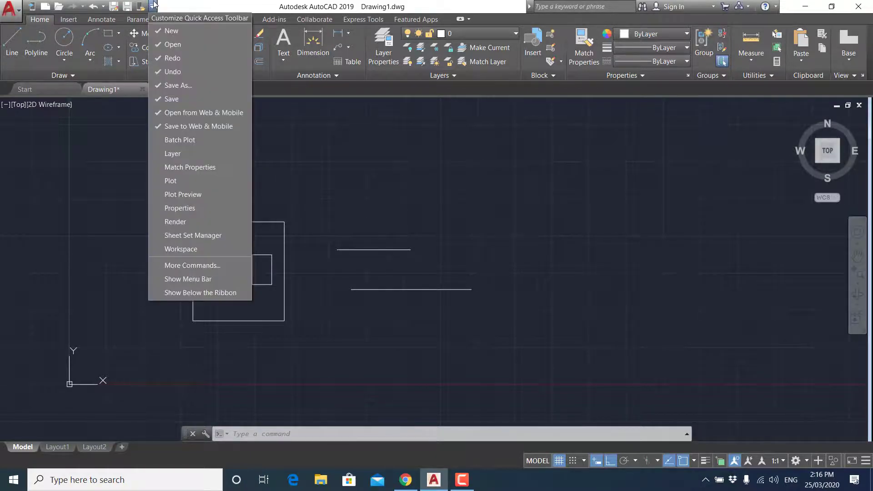
click(189, 127)
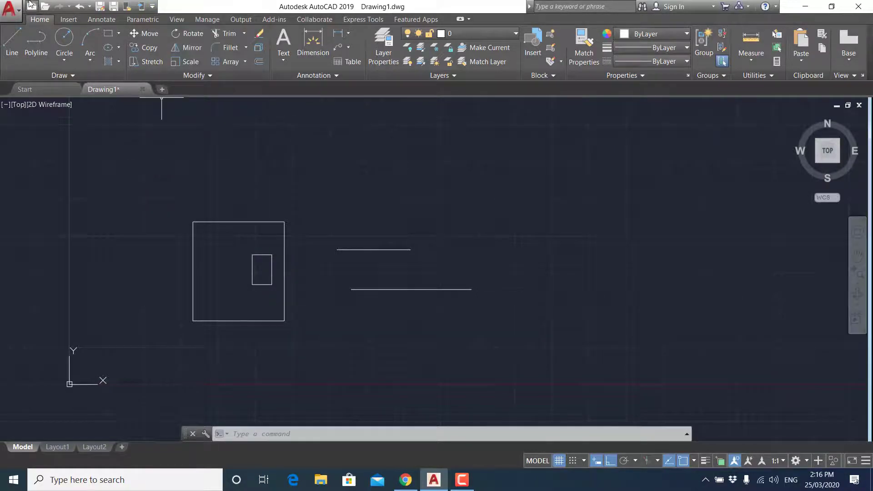
- Close AutoCAD, relaunch it from the desktop shortcut, and start a blank drawing
click(856, 6)
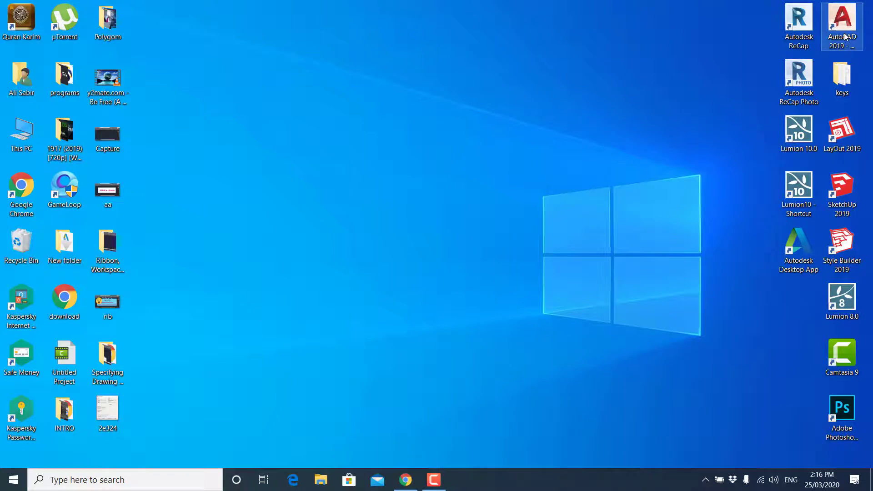
double_click(844, 36)
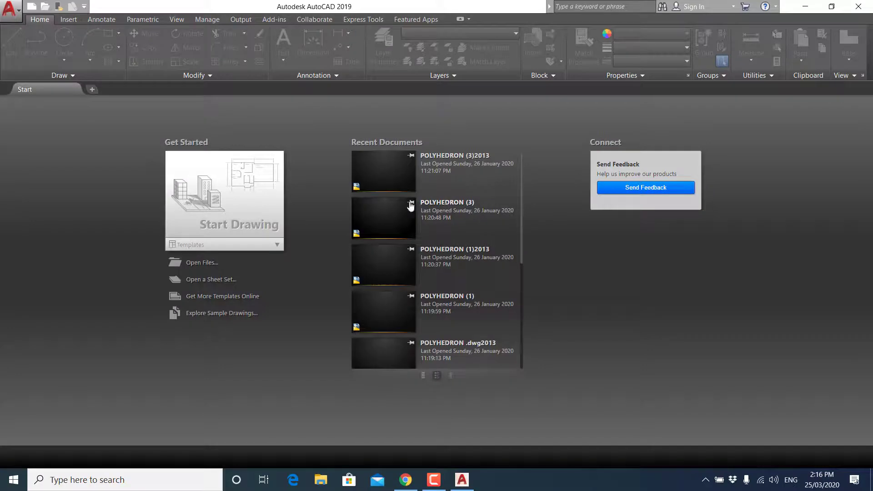
click(206, 196)
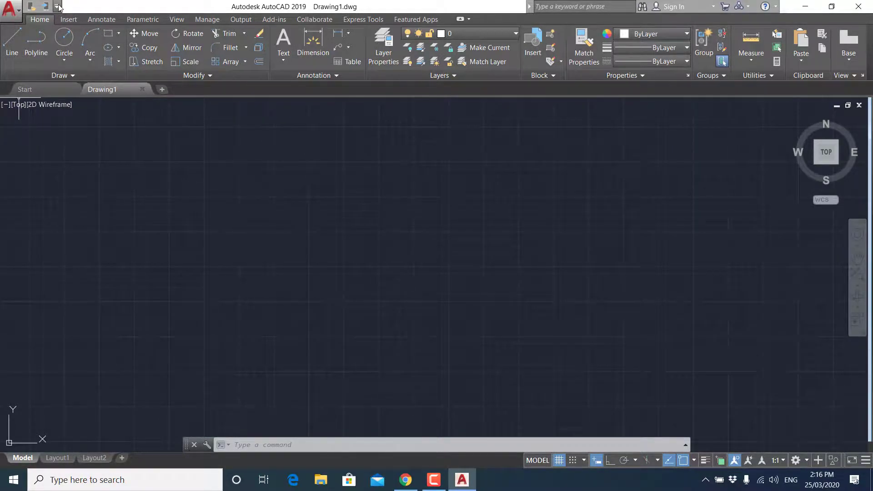
- Open Customize User Interface and expand Quick Access Toolbar 1's command list
click(57, 6)
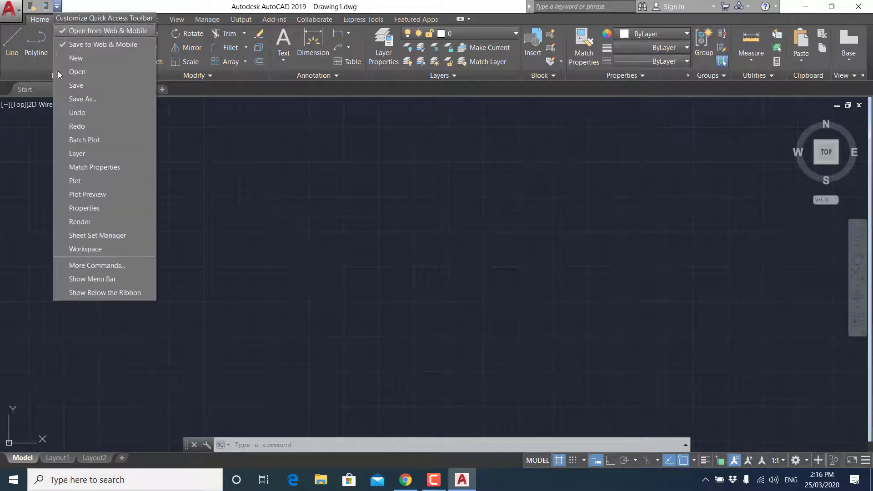
click(109, 268)
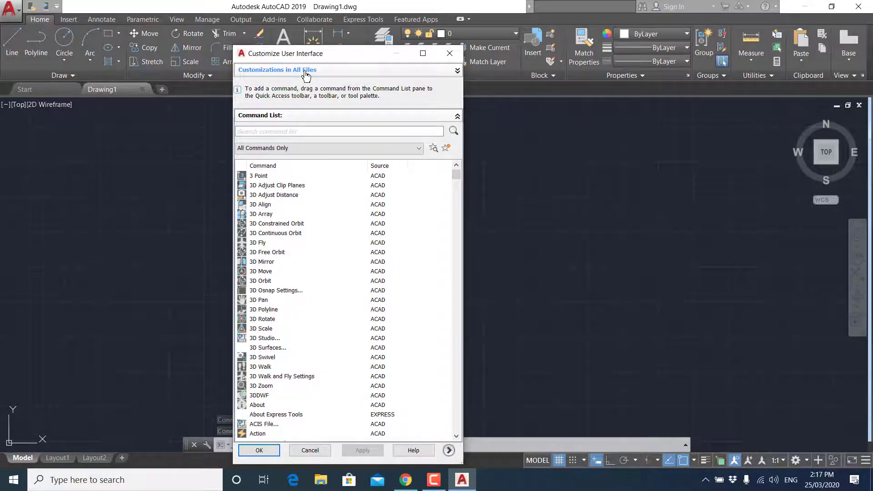
click(305, 71)
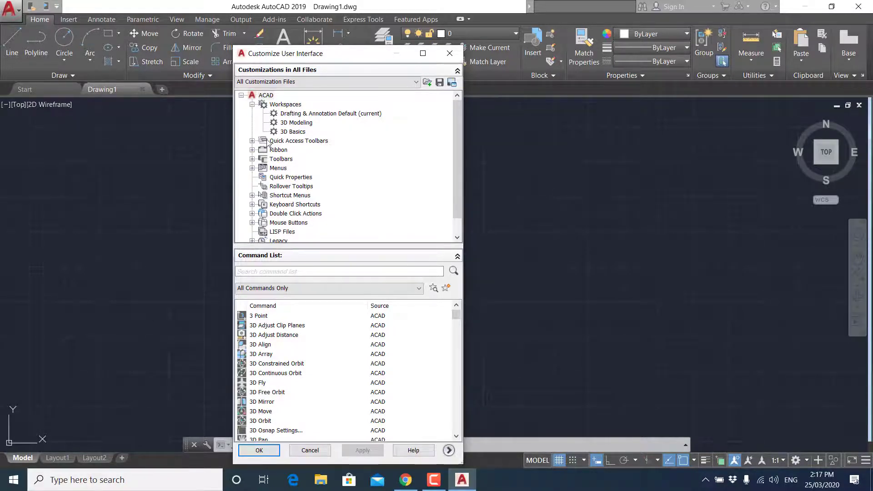
click(252, 141)
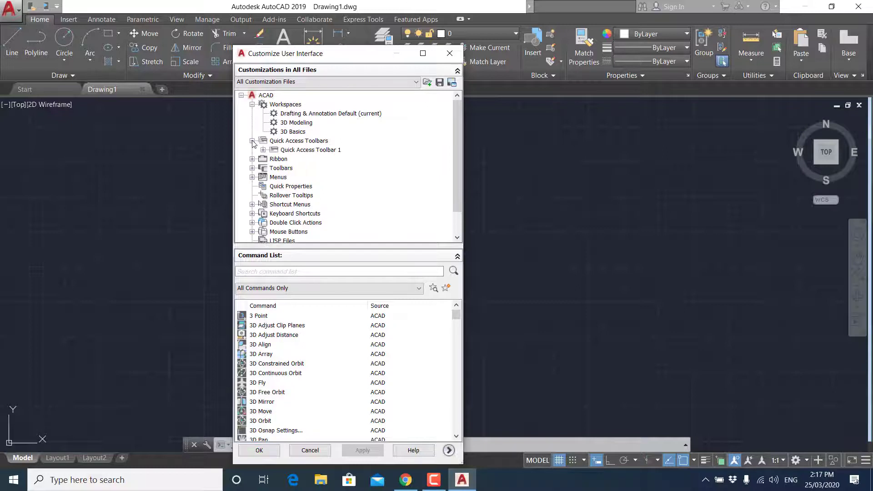
click(263, 150)
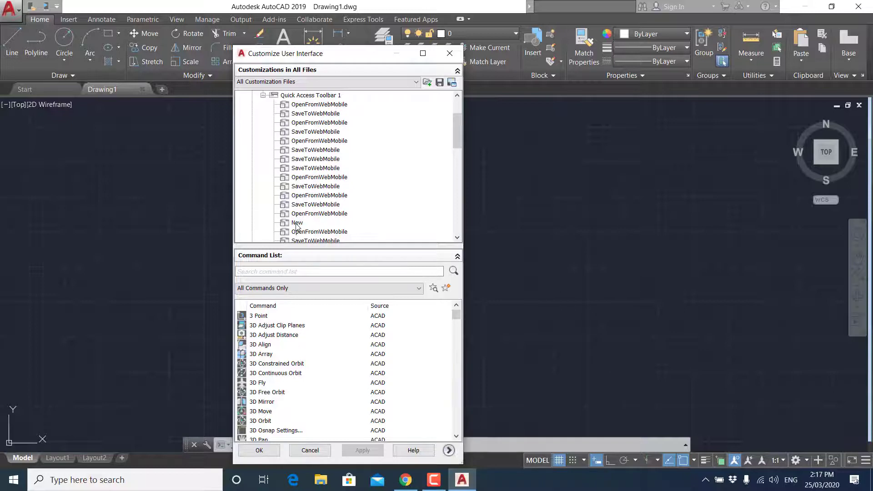
scroll(297, 226, down, 2)
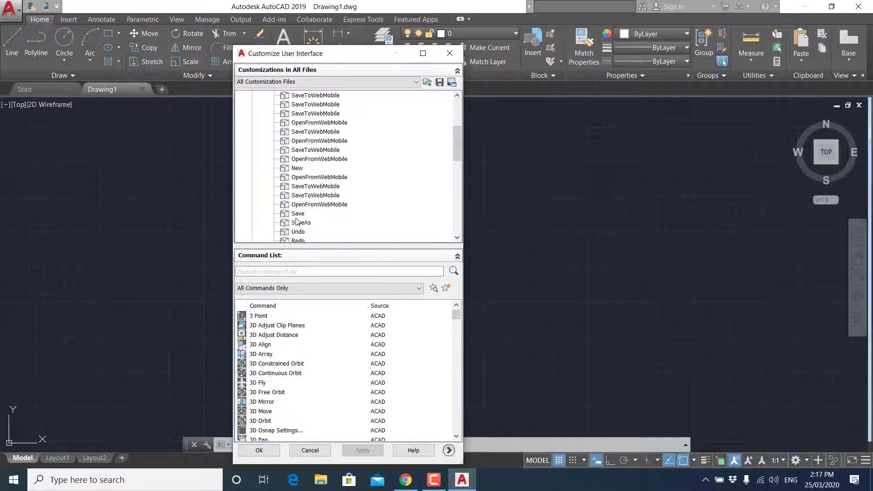
- Drag New, Save, SaveAs, Undo and Redo to the top, then apply and close
click(293, 169)
ctrl+click(299, 214)
ctrl+click(303, 223)
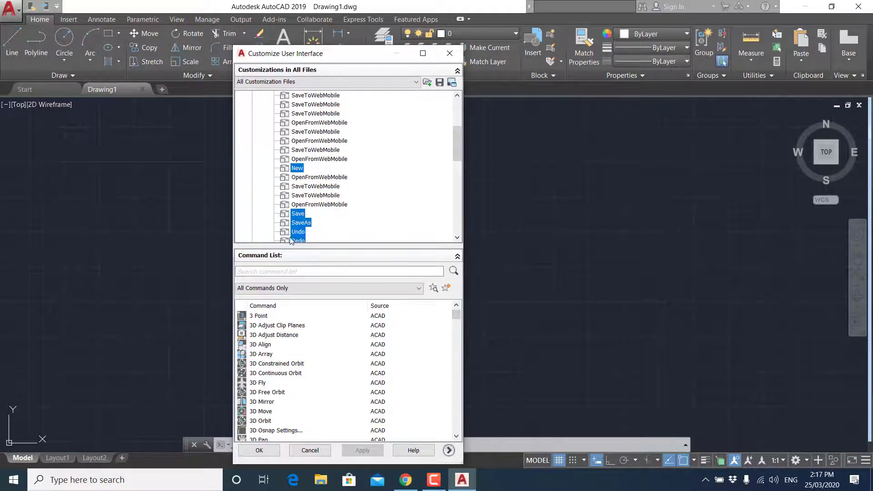
scroll(291, 240, down, 2)
drag(295, 133, 292, 117)
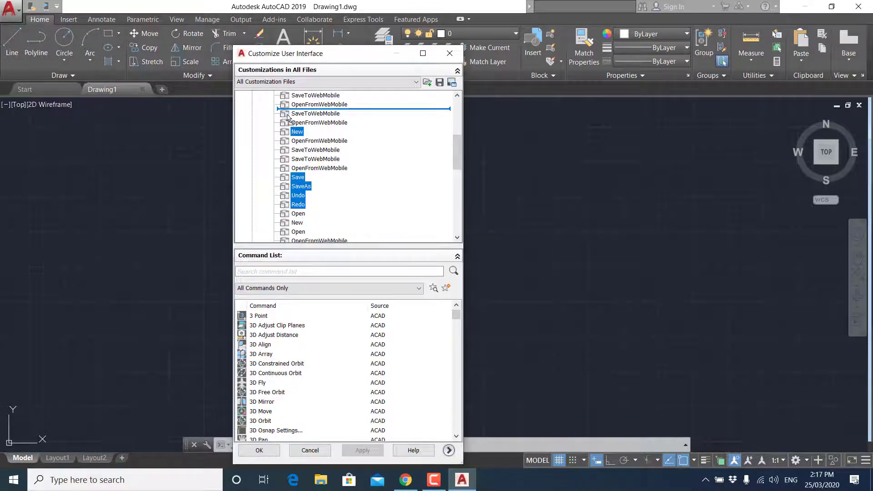
drag(288, 116, 301, 139)
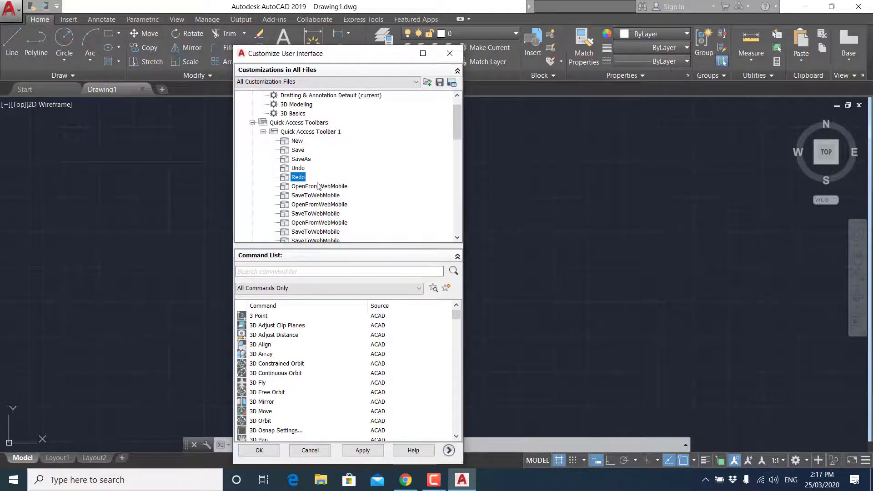
click(362, 450)
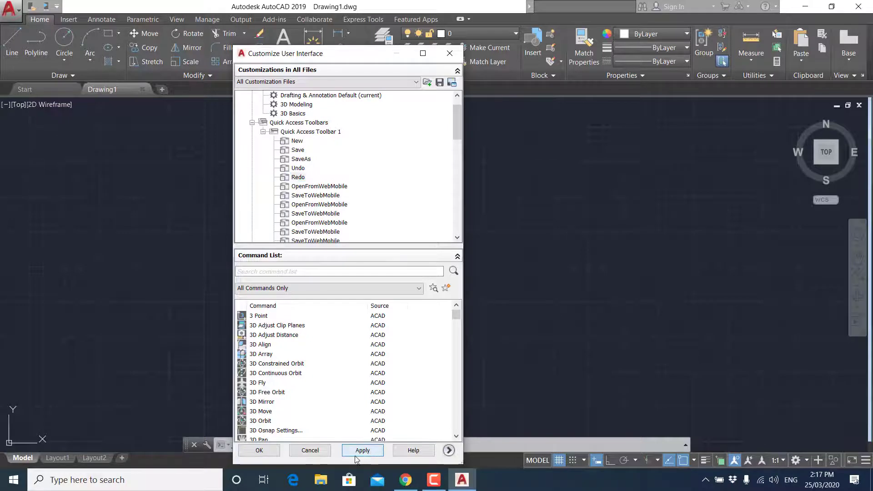
click(259, 451)
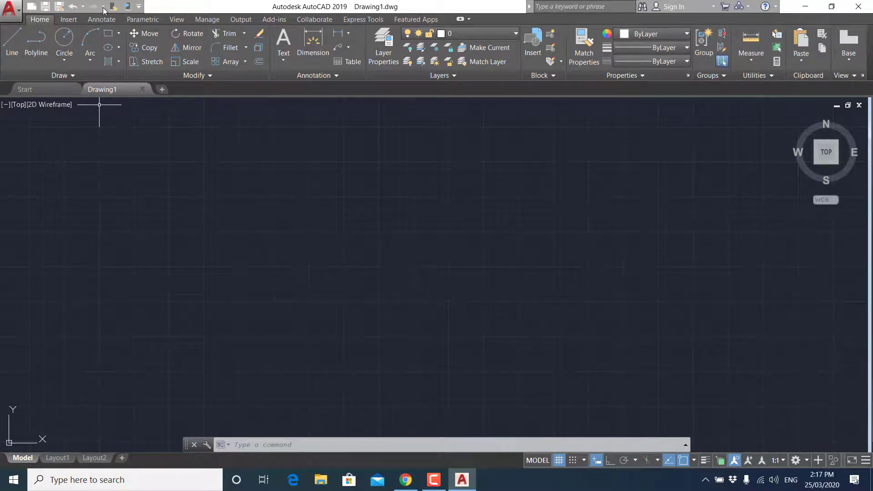
- Close the current drawing and start a fresh Drawing1 from the Start tab
click(845, 5)
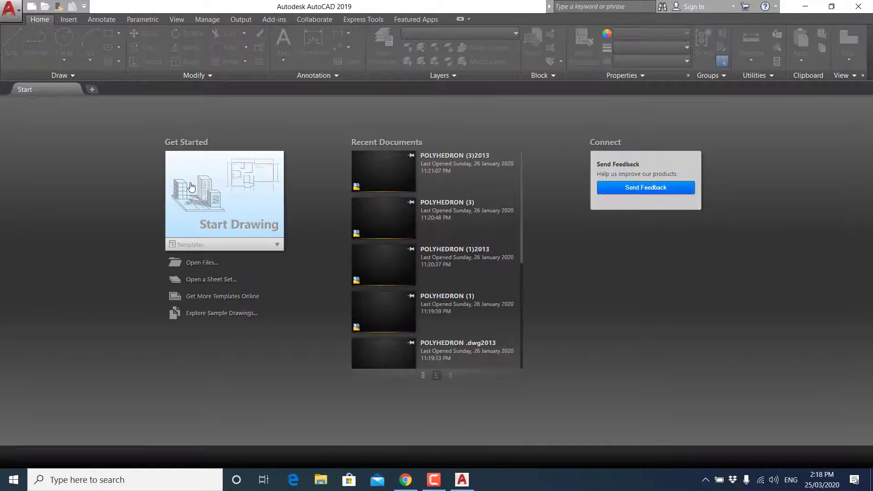
click(191, 186)
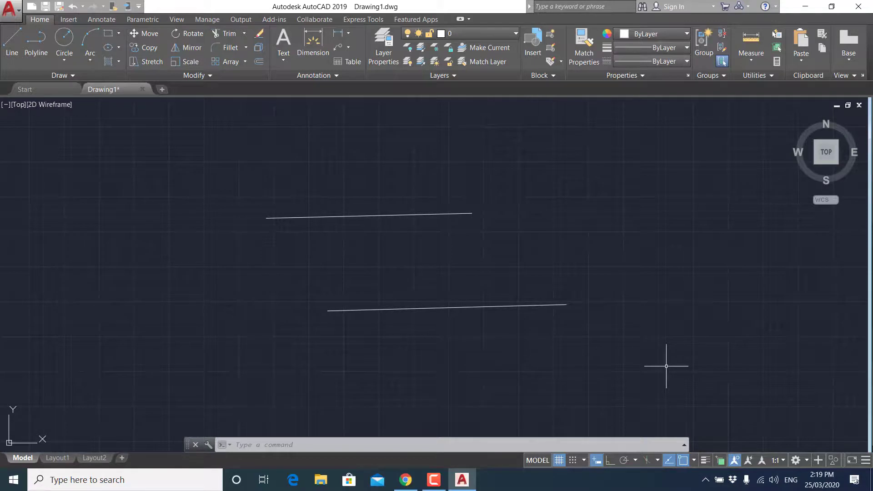
click(667, 366)
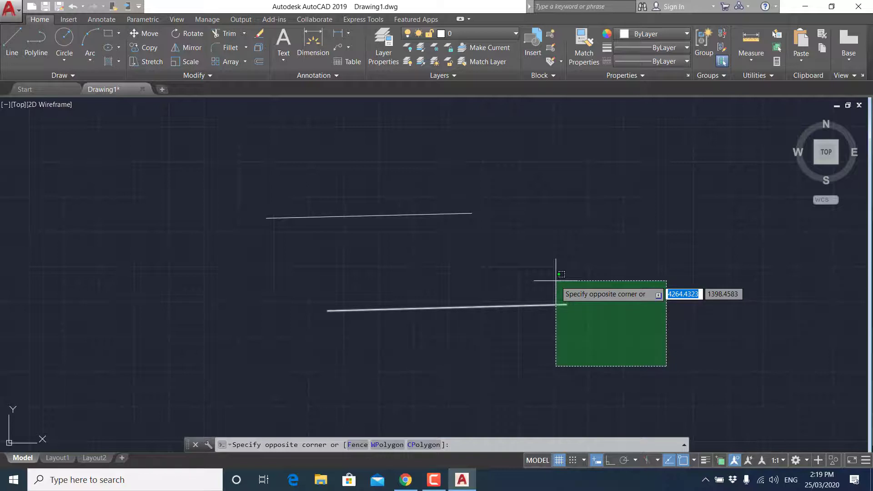
click(556, 281)
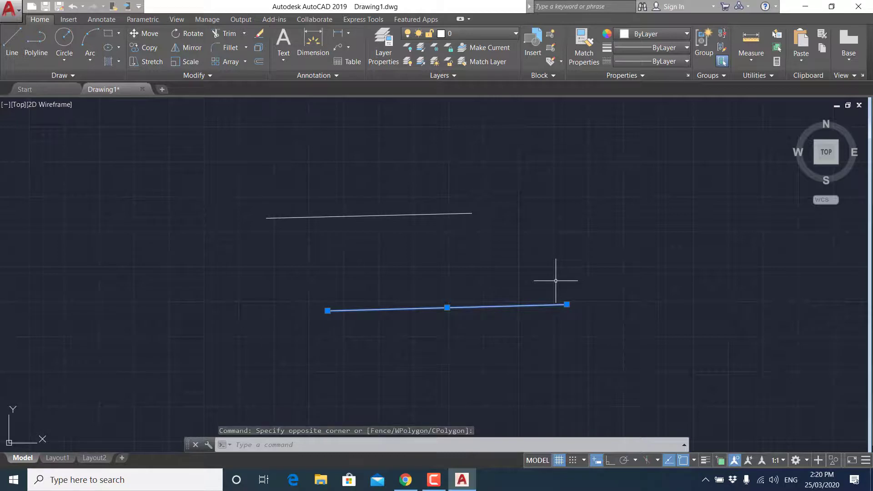
key(Escape)
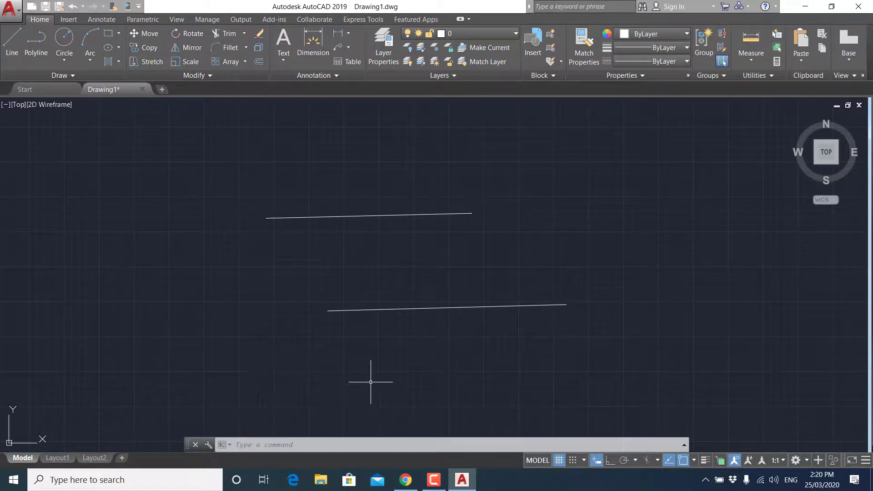
click(490, 387)
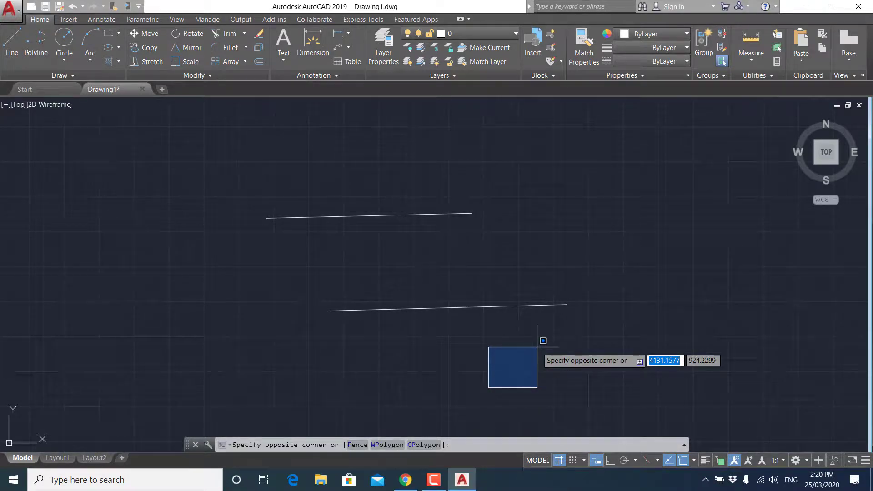
click(591, 292)
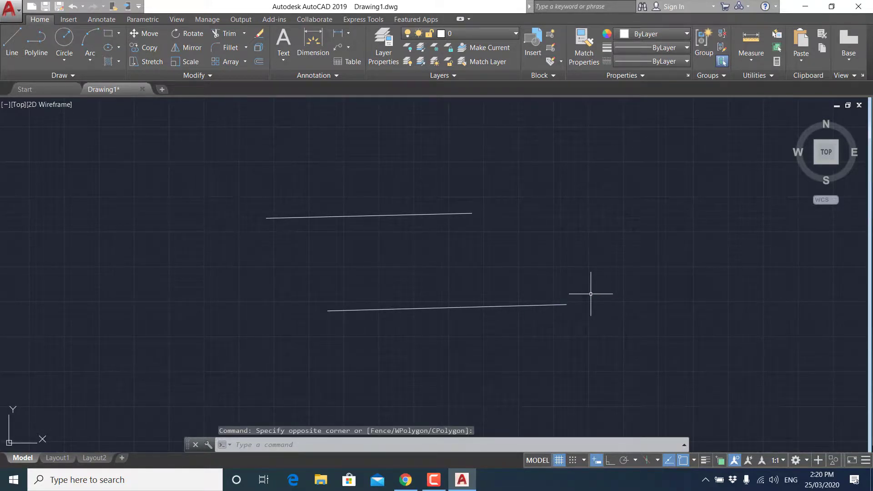
click(279, 379)
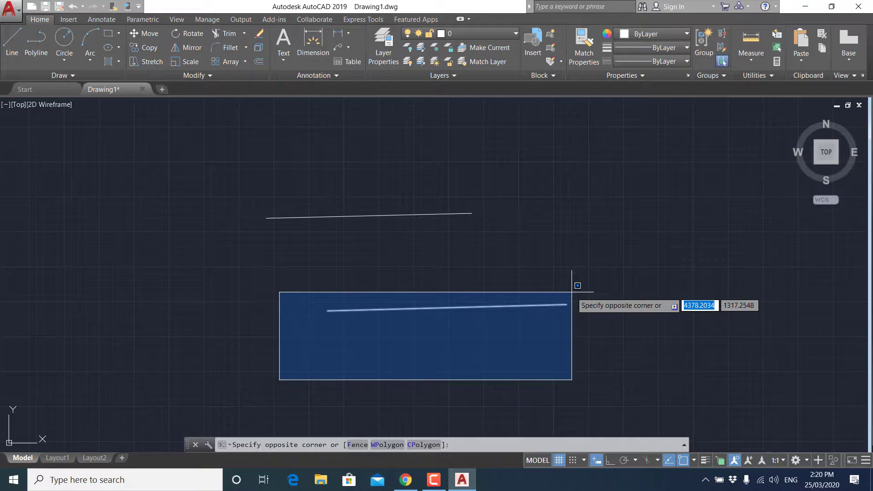
click(572, 292)
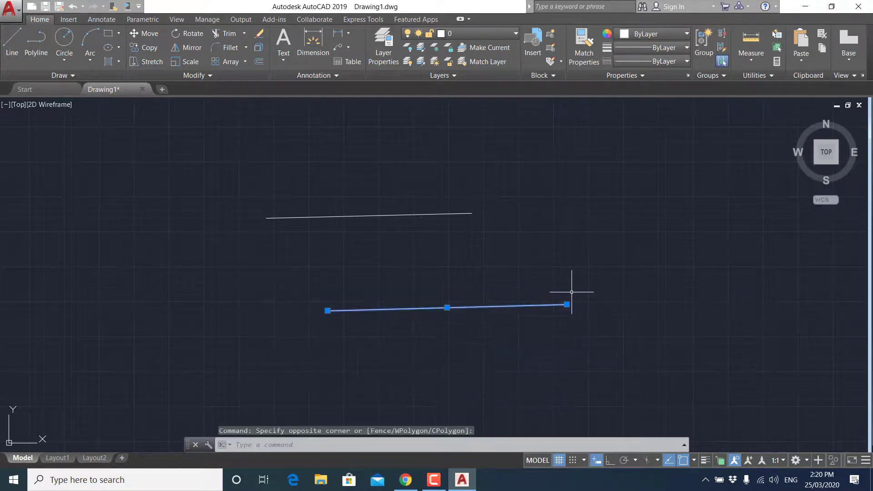
key(Escape)
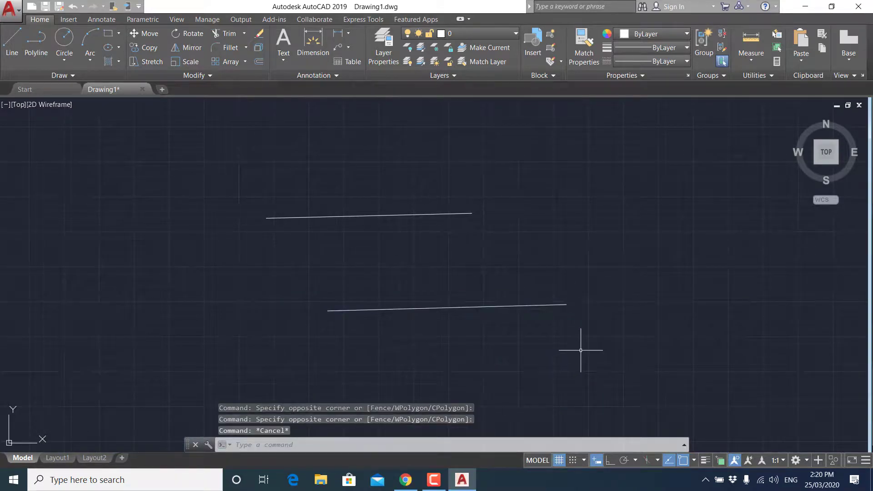
- Select both lines, deselect the lower one, then undo and redo the last line
click(518, 306)
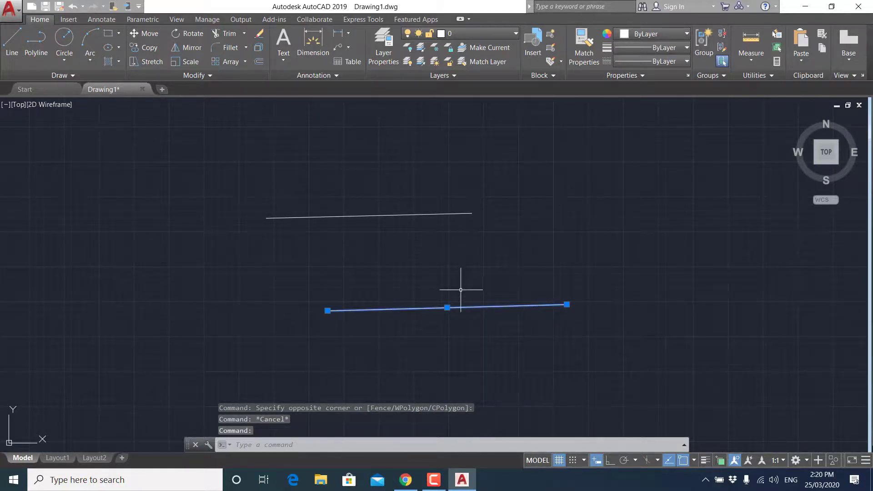
click(430, 218)
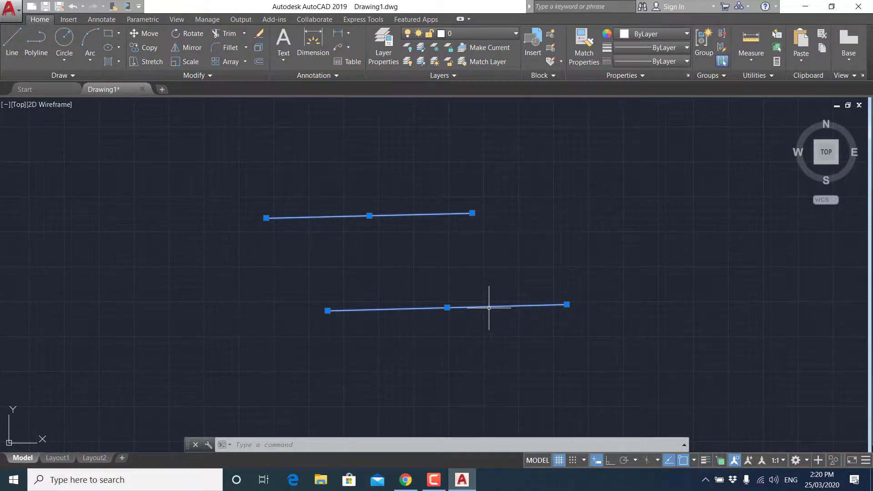
shift+click(489, 308)
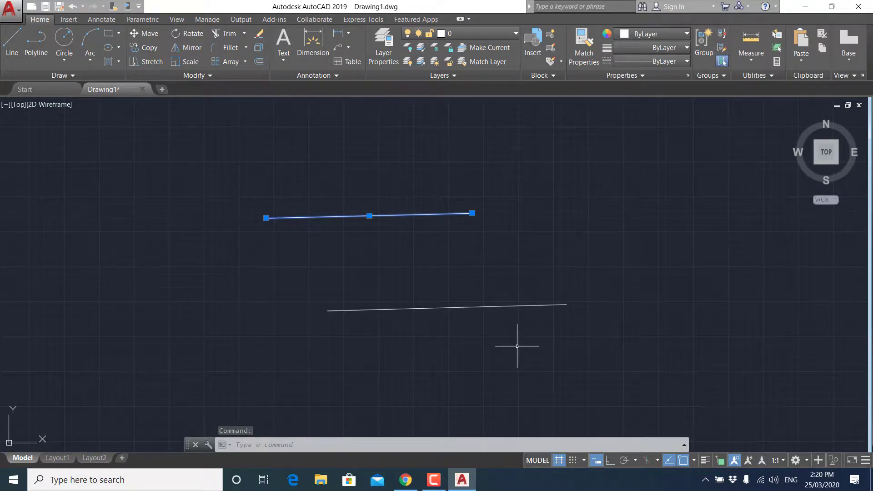
key(ctrl+z)
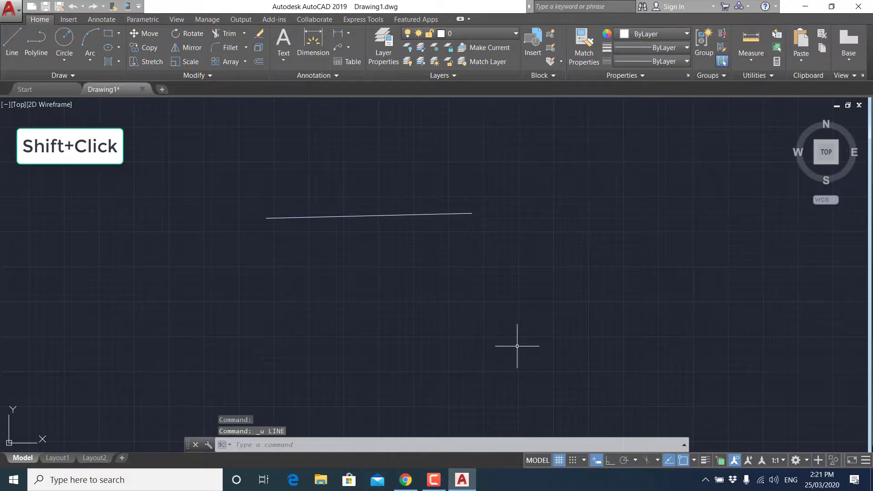
key(ctrl+y)
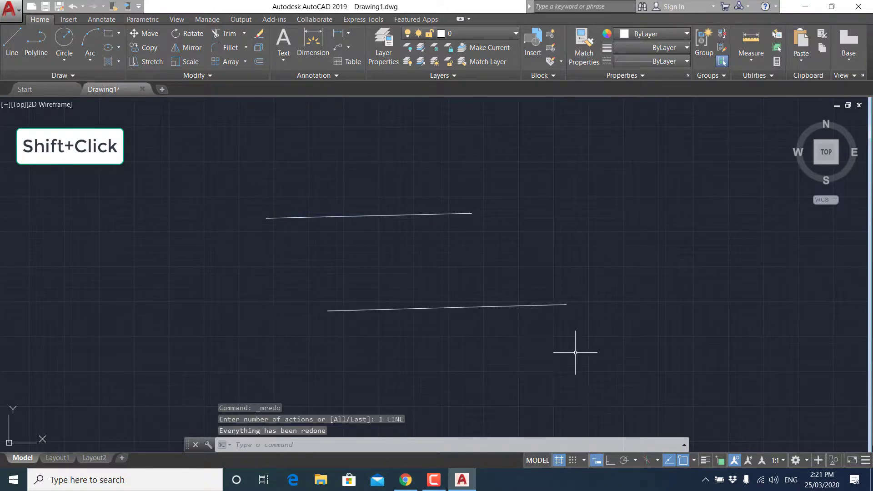
- Select both lines with a crossing window, then deselect the lower line
click(591, 342)
click(252, 154)
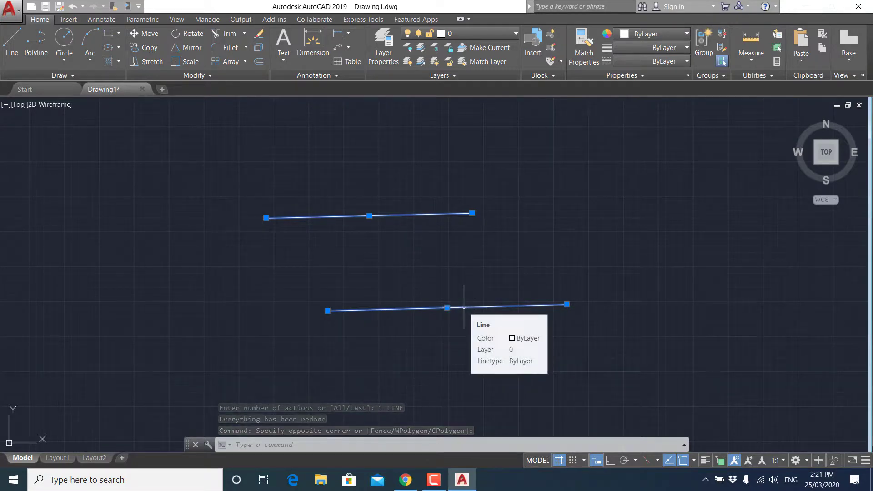
mouse_move(464, 307)
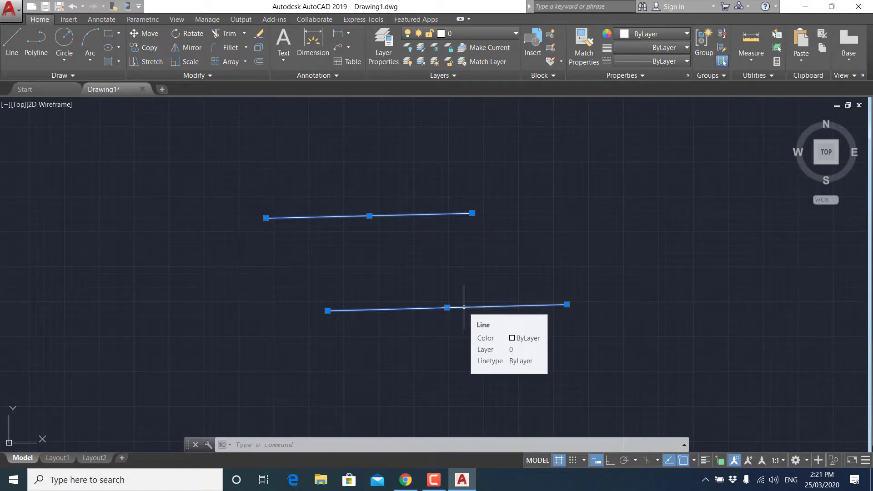
shift+click(463, 307)
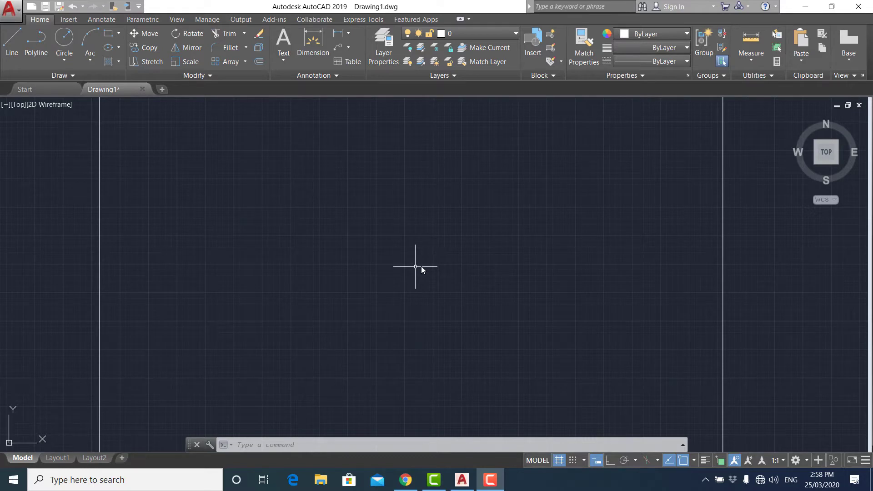
- Zoom extents with a wheel double-click, zoom in, then zoom extents again to show all three rectangles
middle_click(415, 266)
middle_click(416, 266)
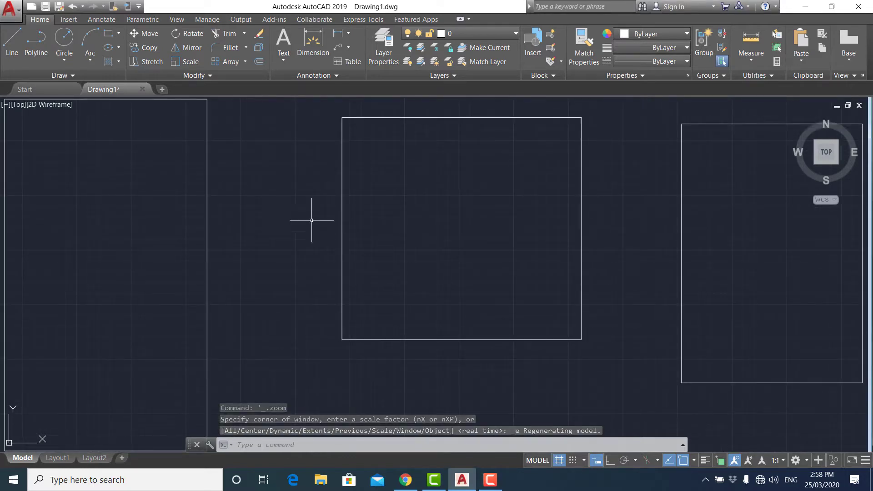
scroll(174, 191, up, 6)
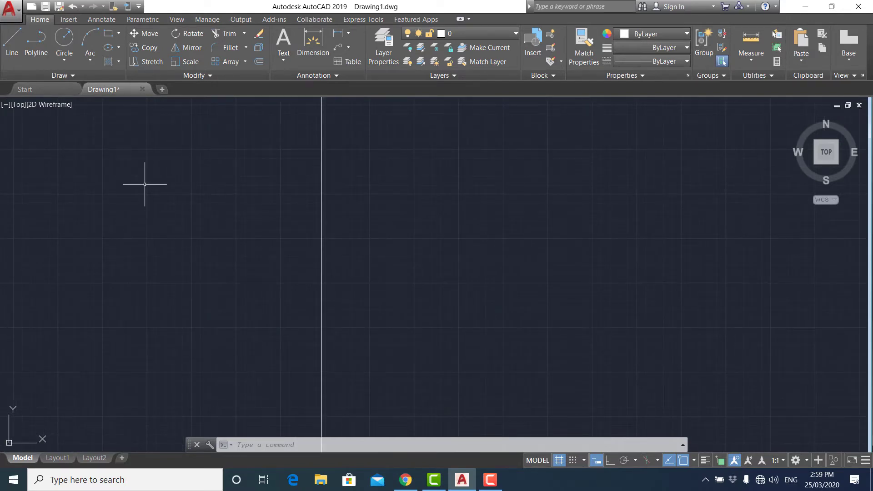
middle_click(145, 184)
middle_click(144, 184)
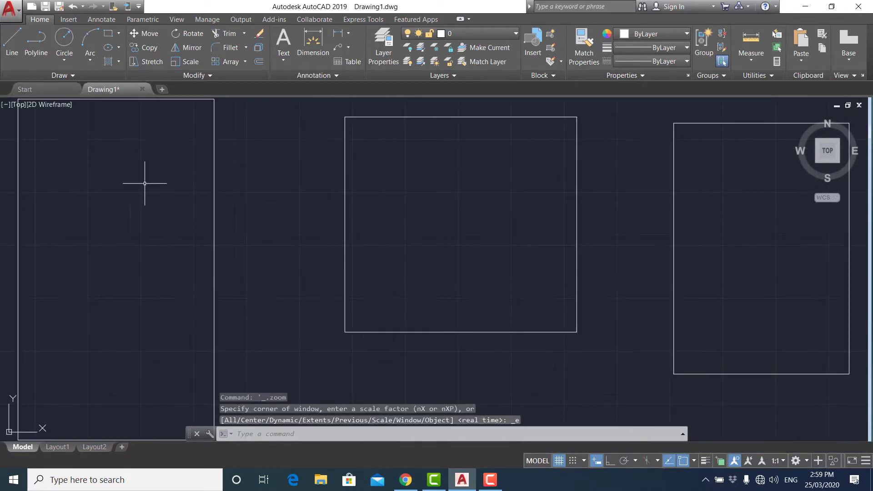